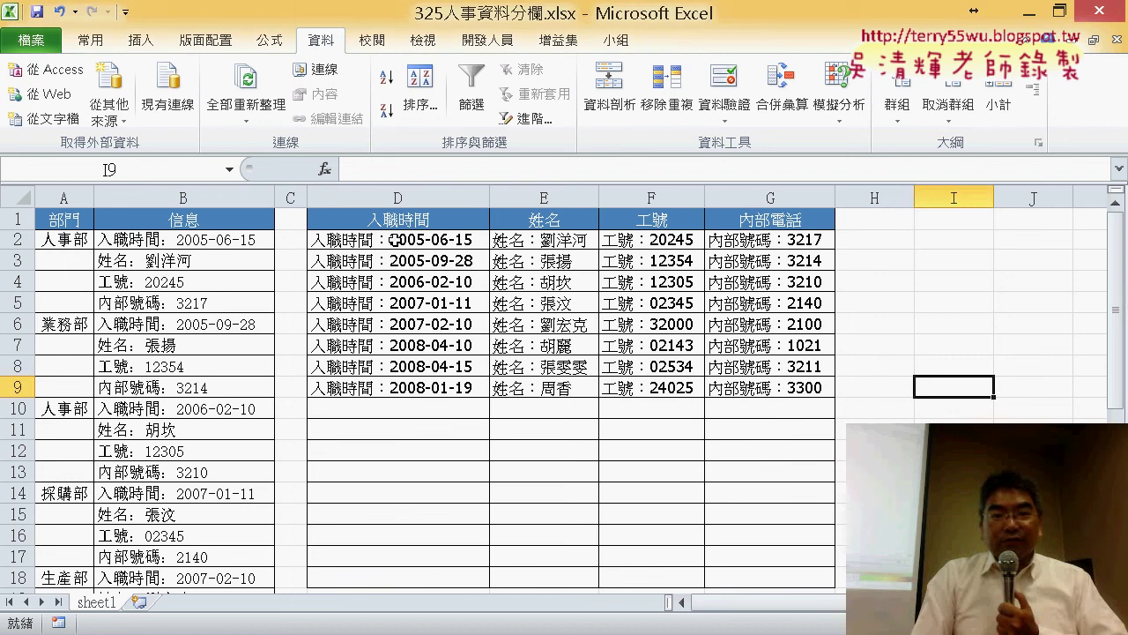
Review D2's INDEX formula, annotating the 入職時間 header length as 4+2.
drag(396, 240, 396, 388)
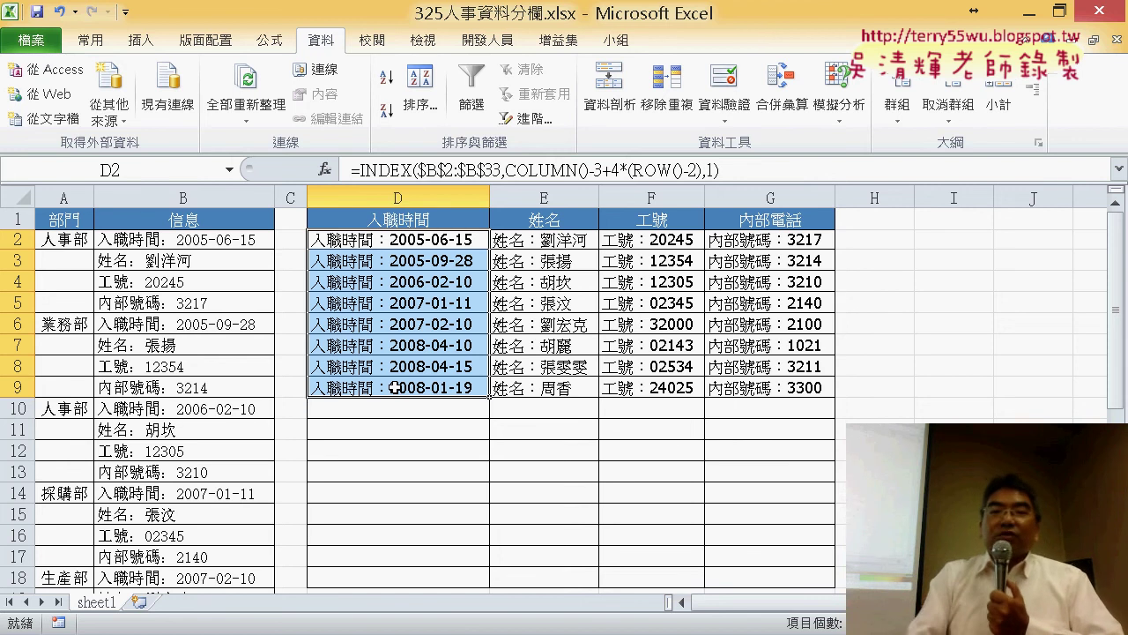
click(452, 240)
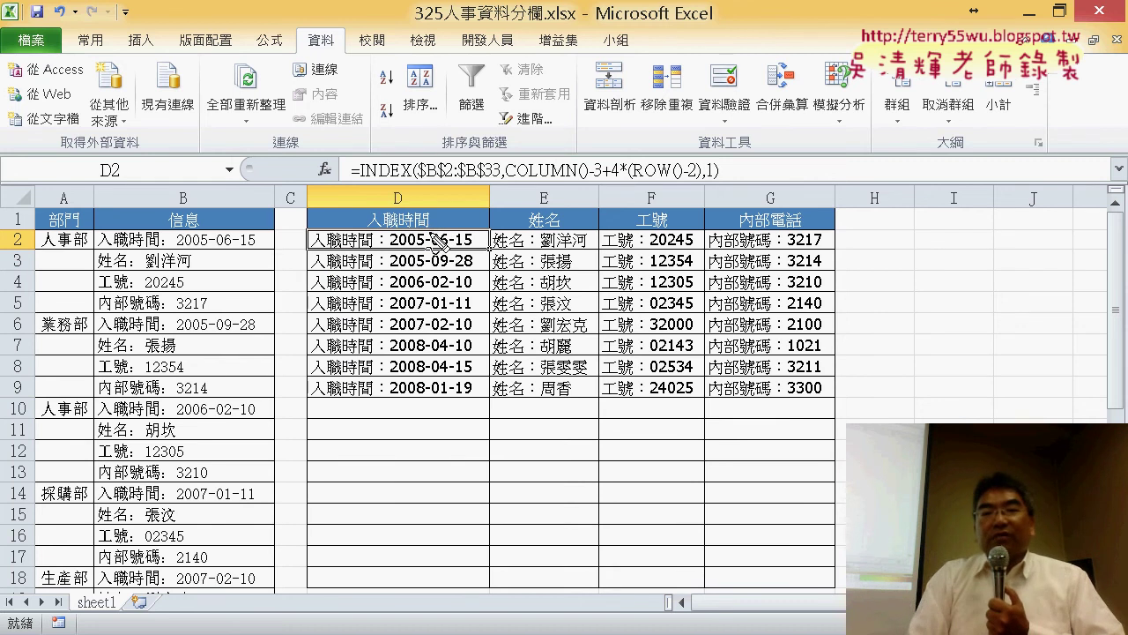
drag(438, 243, 440, 213)
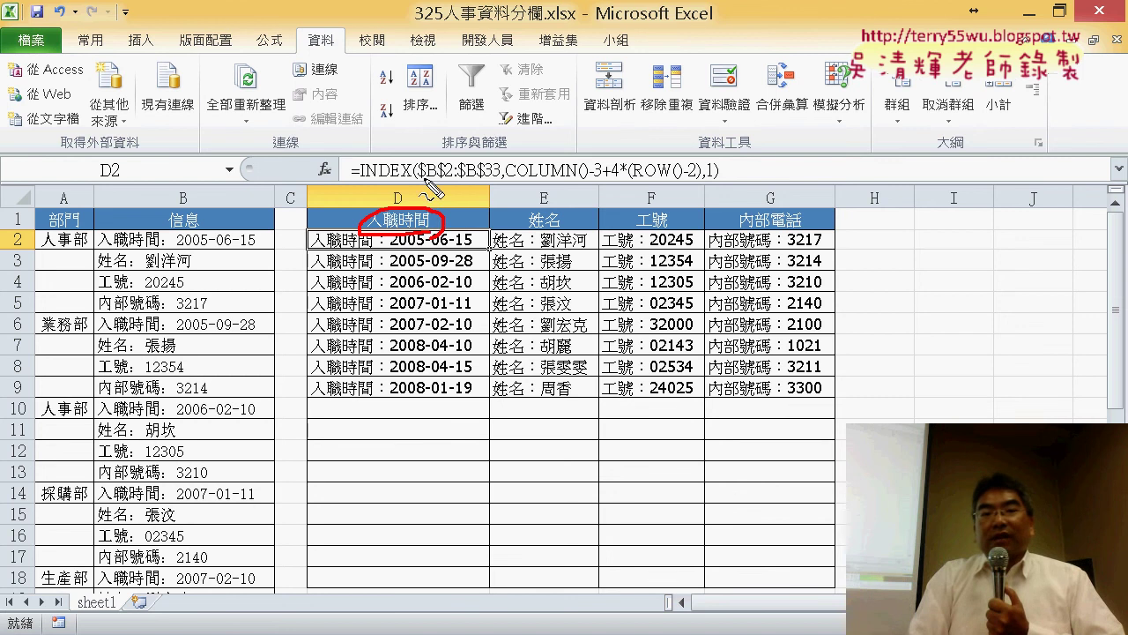
mouse_move(420, 174)
mouse_down()
mouse_move(435, 193)
mouse_move(421, 204)
mouse_up()
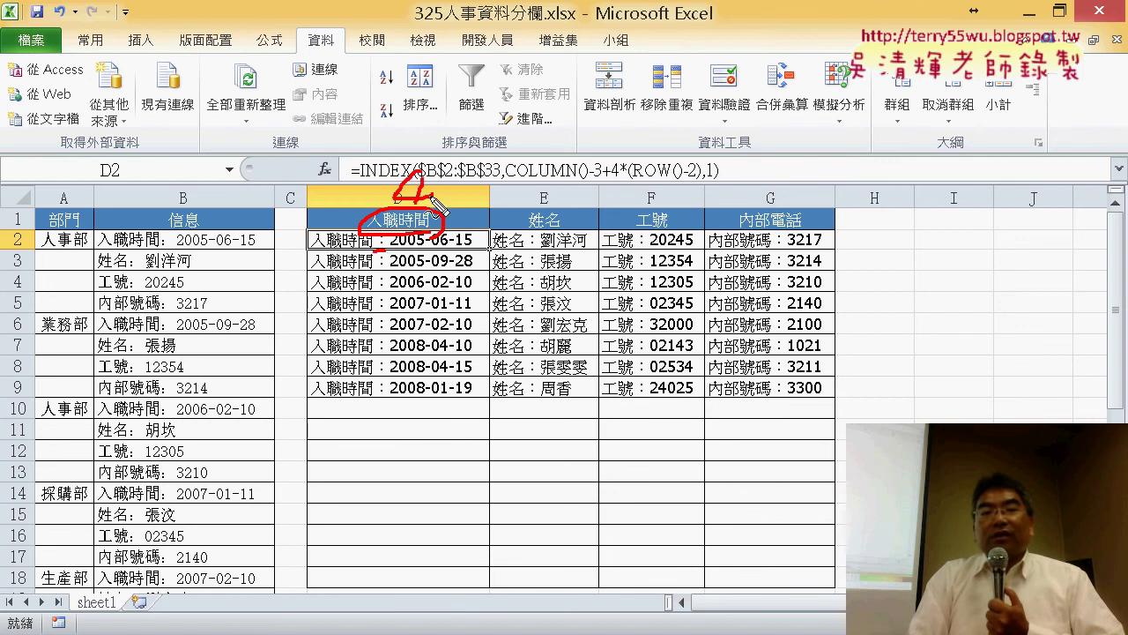
mouse_move(441, 188)
mouse_down()
mouse_move(489, 186)
mouse_move(465, 196)
mouse_move(499, 173)
mouse_move(512, 202)
mouse_up()
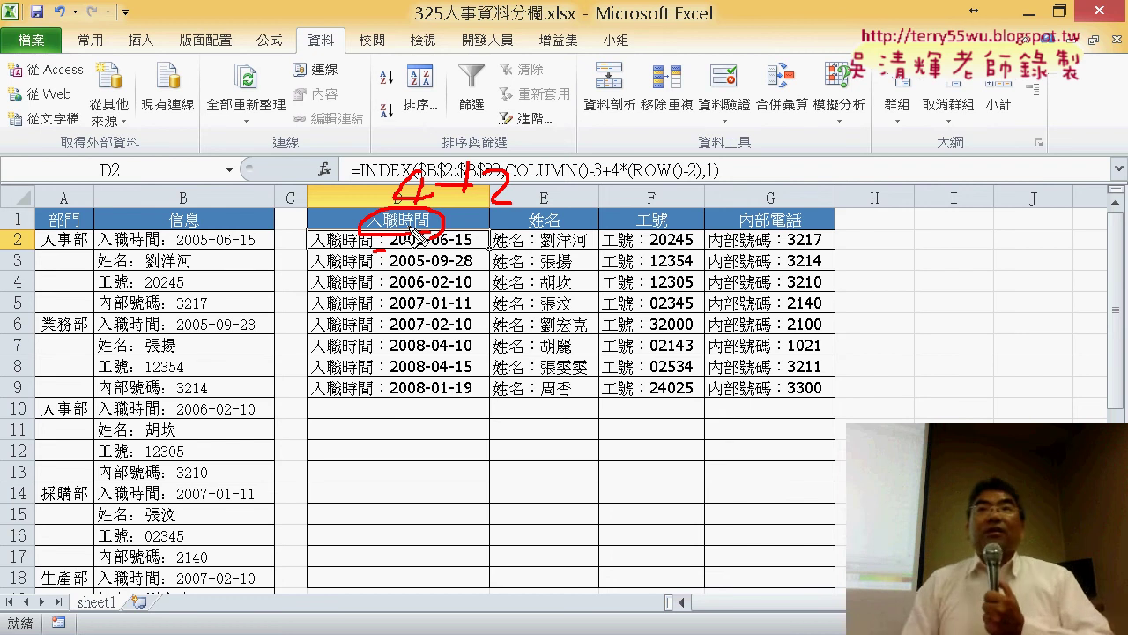
key(Escape)
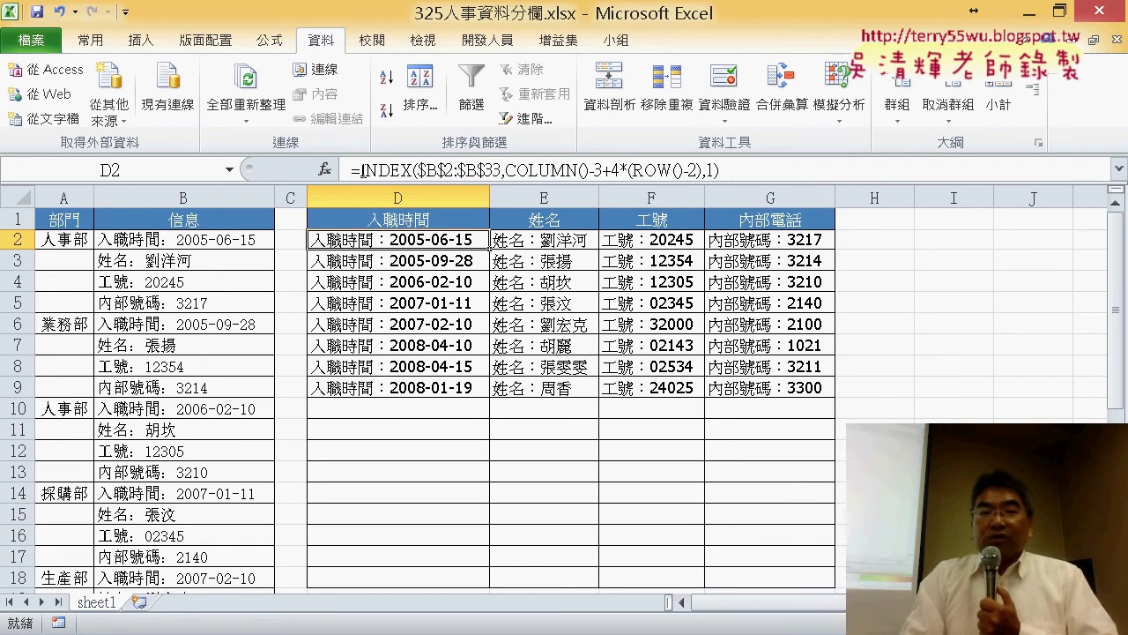
Cut the INDEX formula out of D2 and insert MID from the 文字 category.
drag(360, 169, 697, 169)
right_click(667, 168)
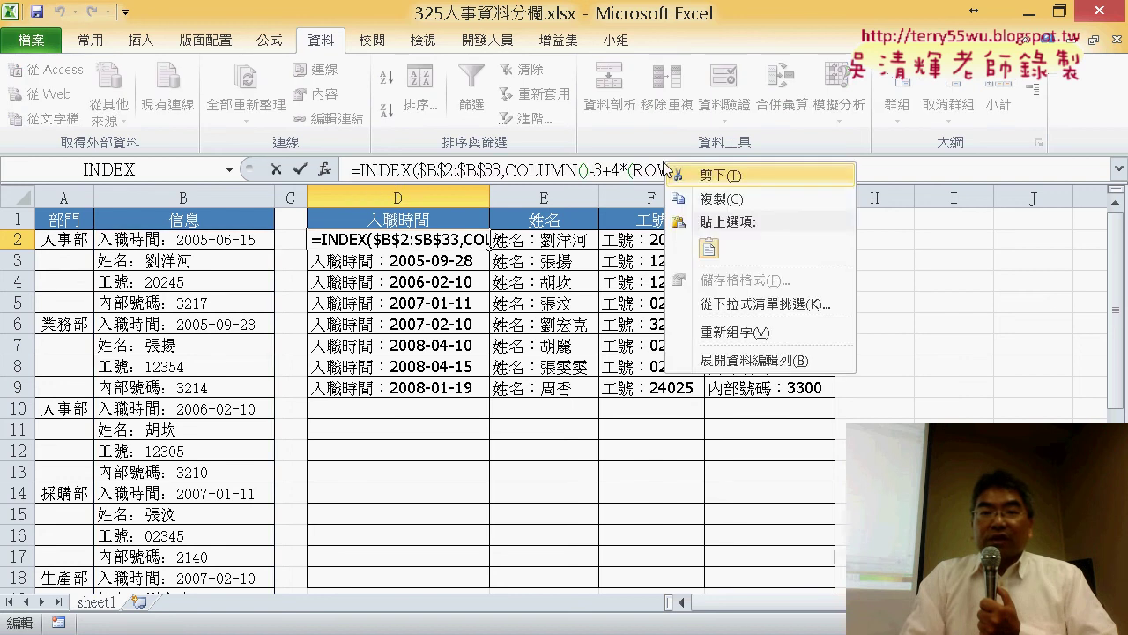
click(703, 178)
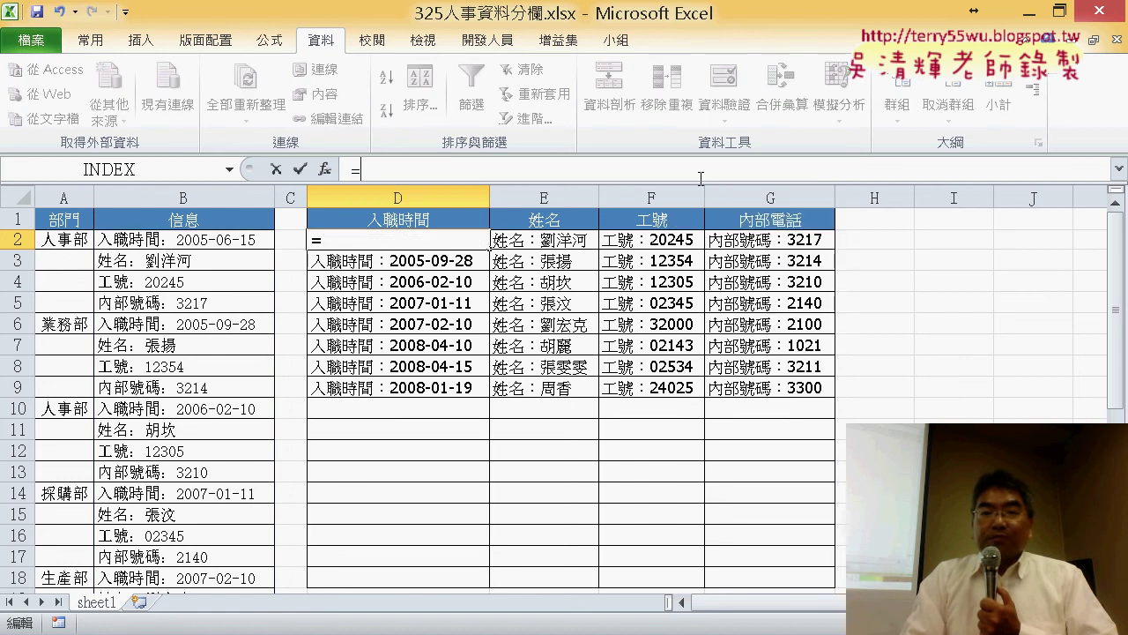
click(326, 169)
click(705, 191)
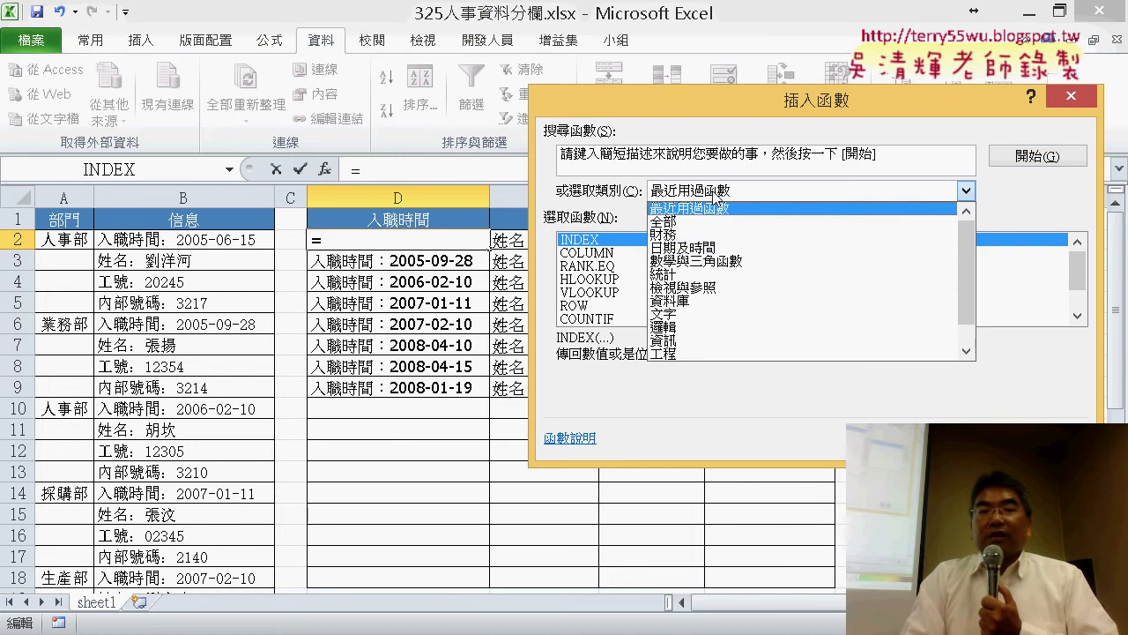
click(696, 315)
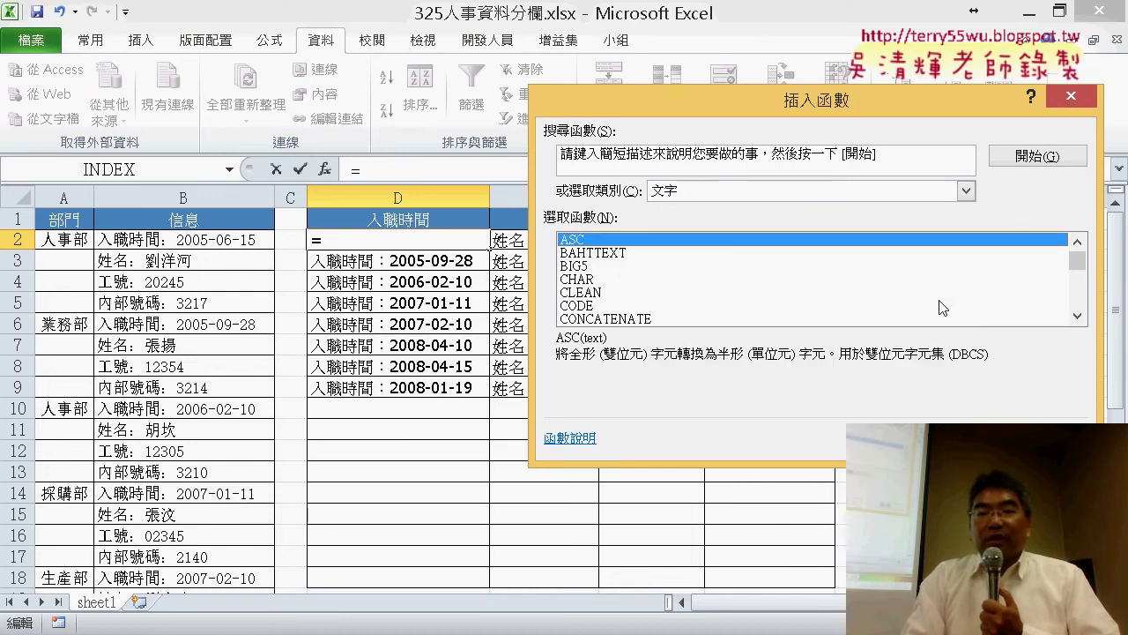
drag(1077, 263, 1080, 284)
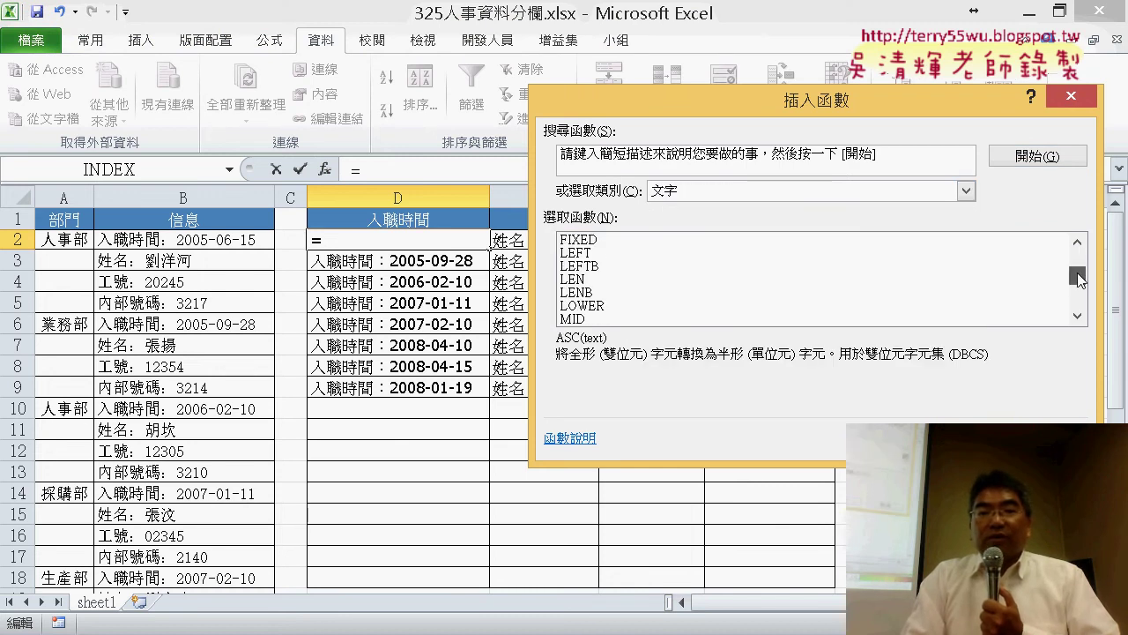
double_click(634, 265)
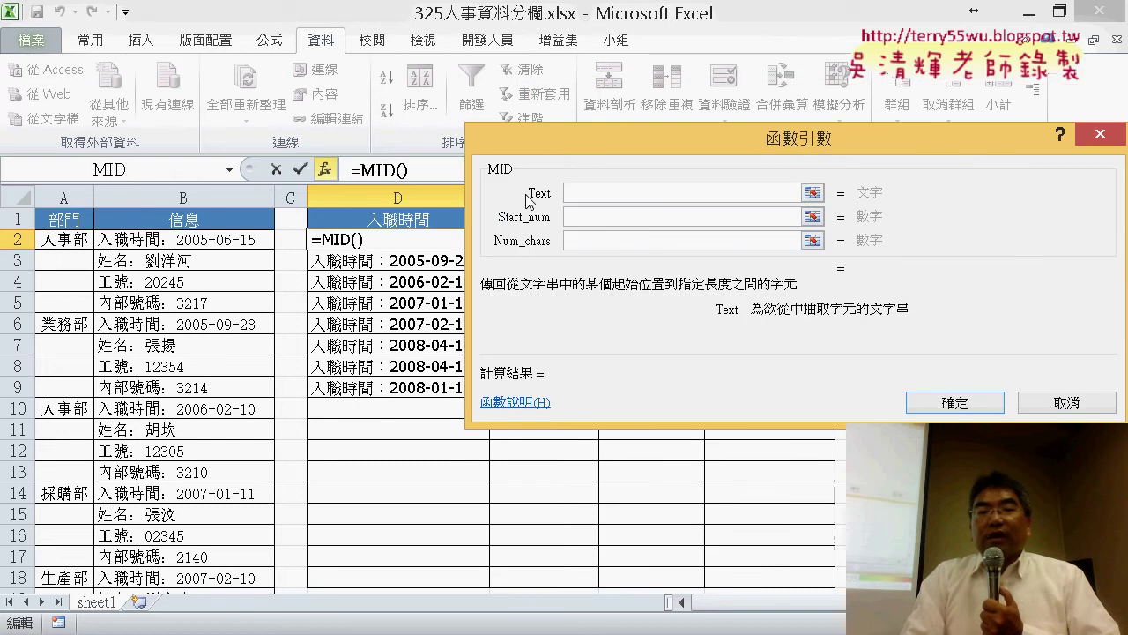
Paste the cut INDEX formula into MID's Text argument.
right_click(597, 198)
click(651, 257)
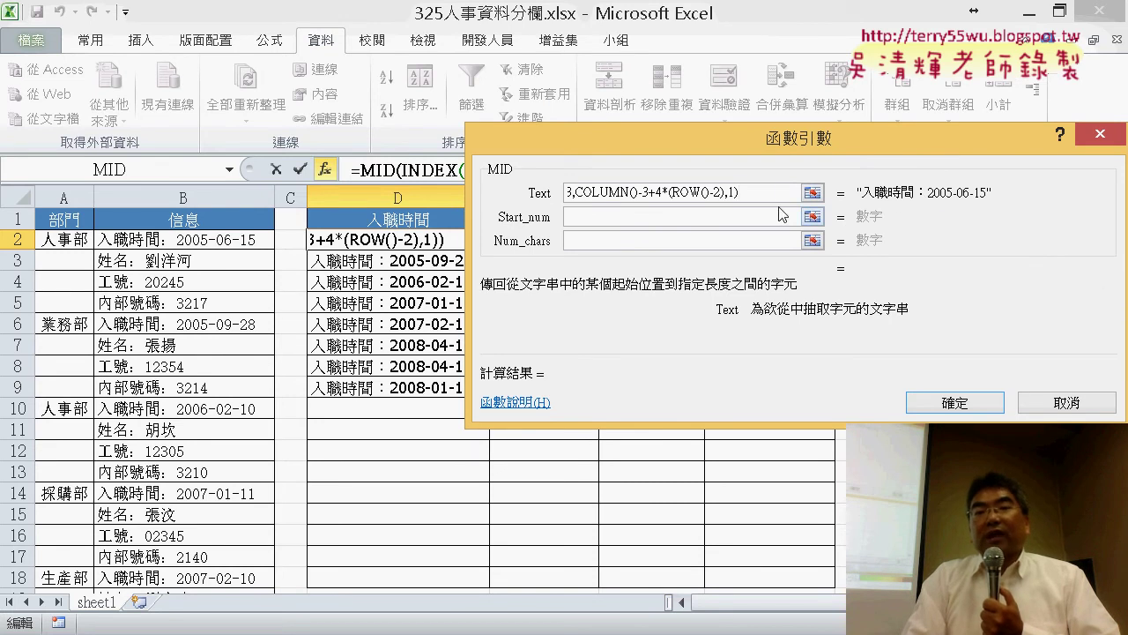
drag(779, 192, 497, 192)
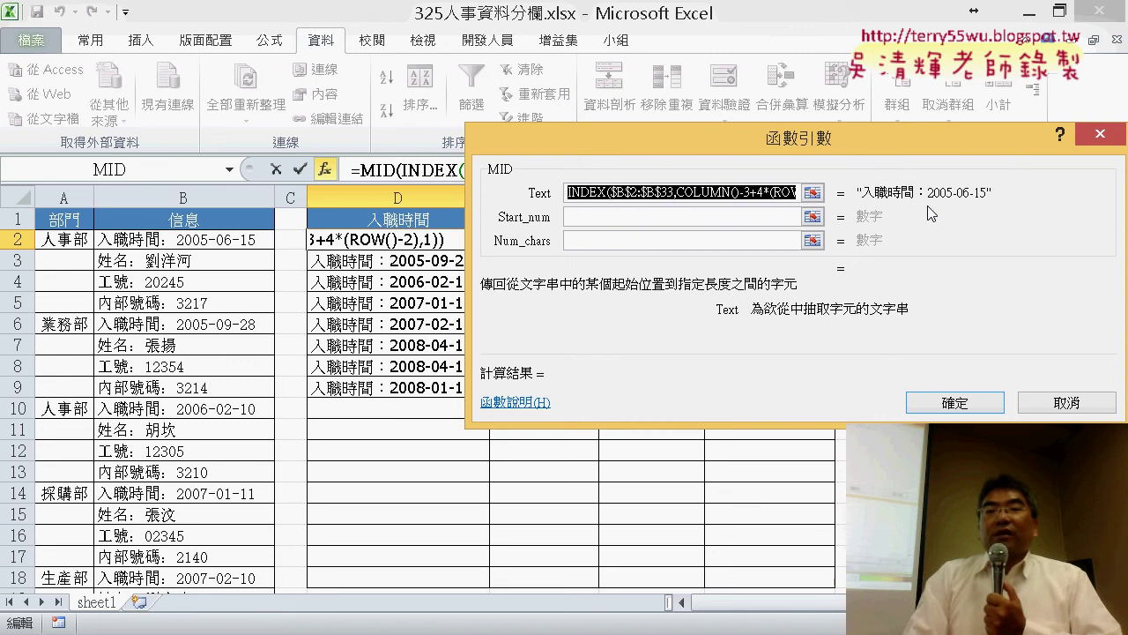
click(617, 220)
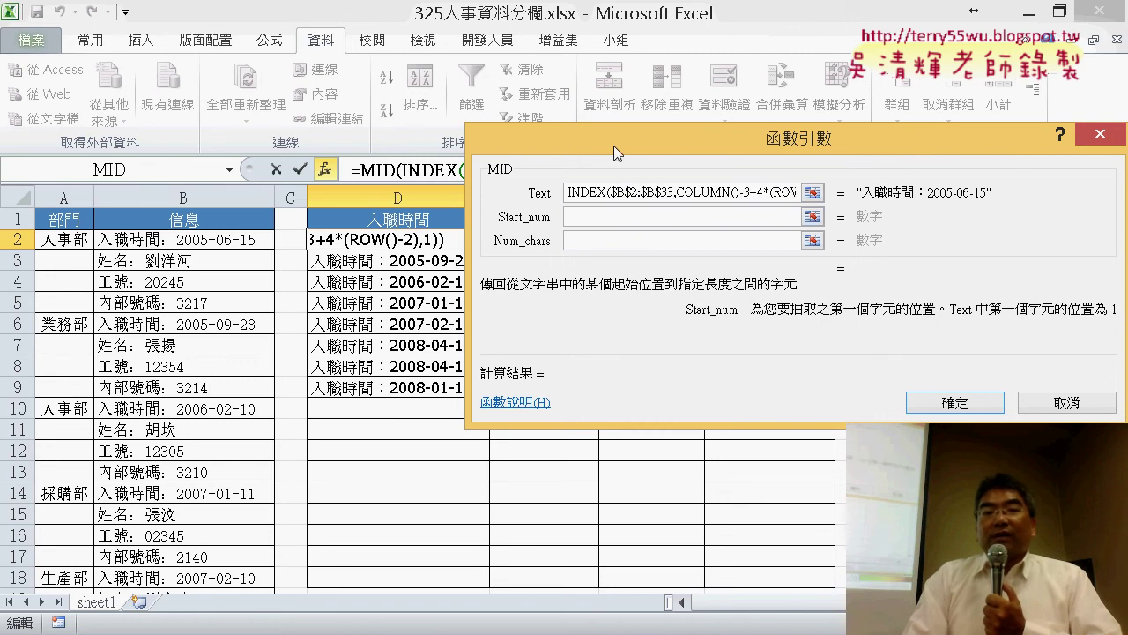
Set MID's Start_num to len(D1)+2, referencing header cell D1.
drag(613, 145, 562, 263)
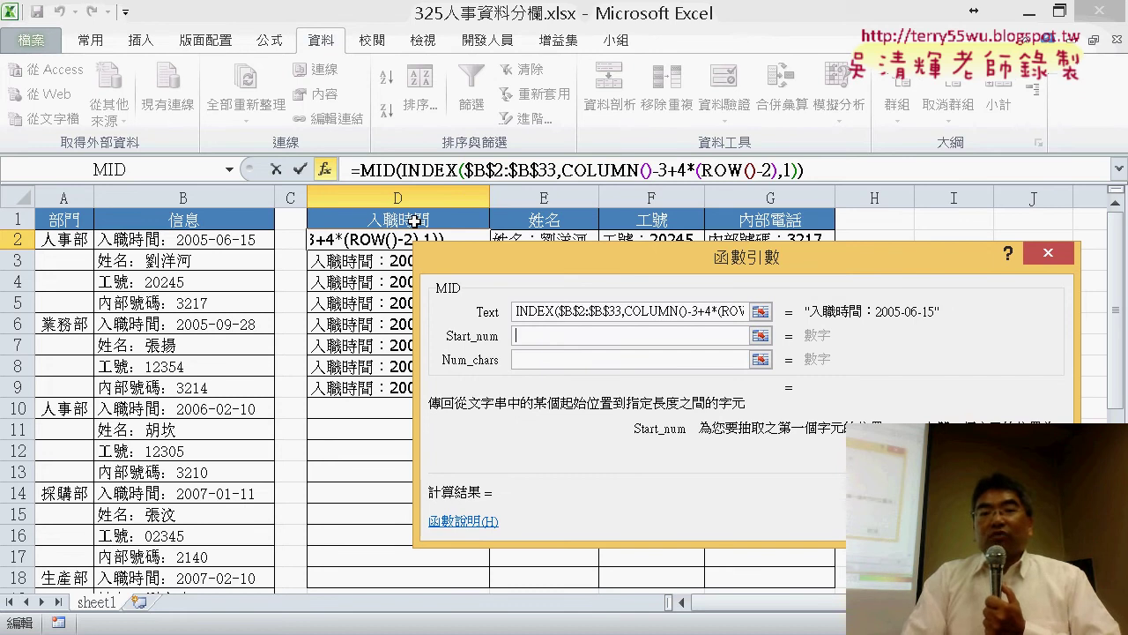
text(ㄉ)
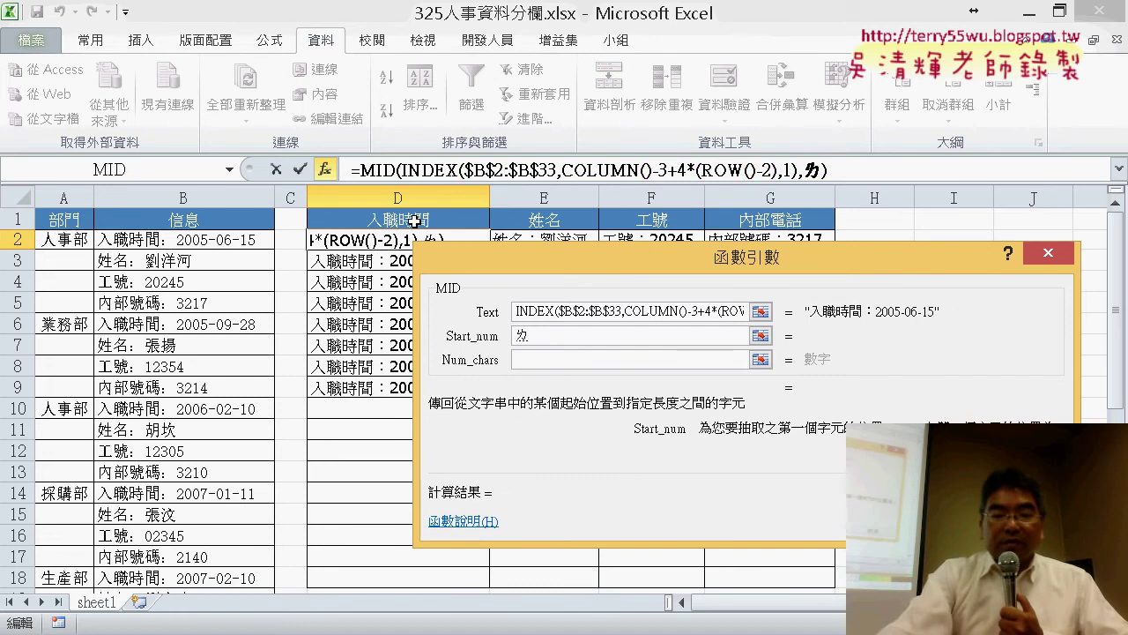
key(BackSpace)
text(le)
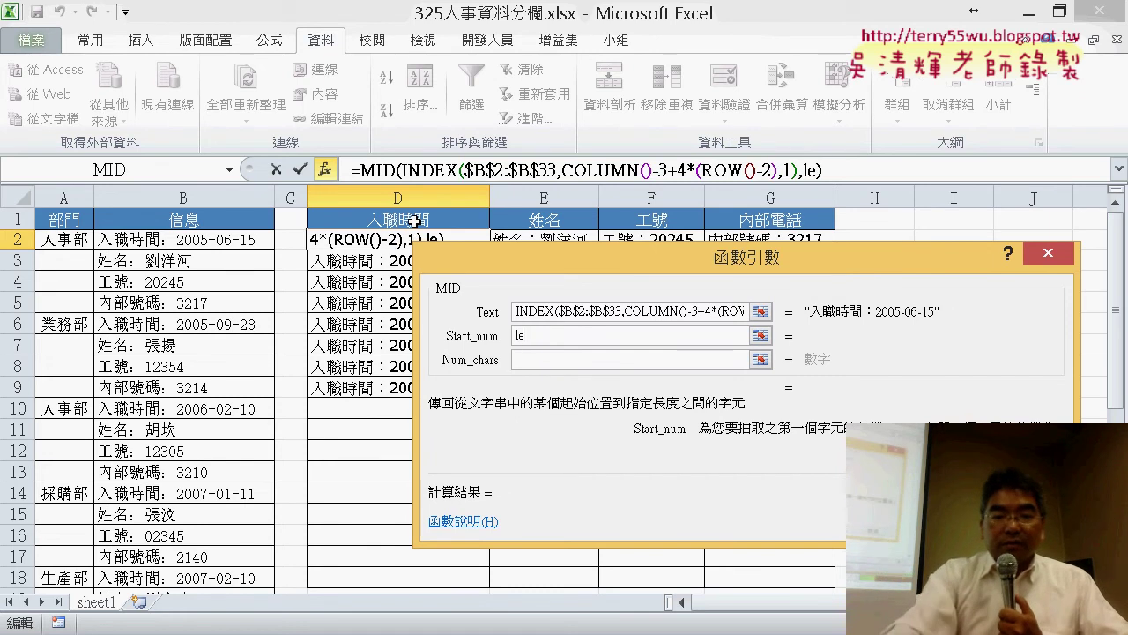
text(n()
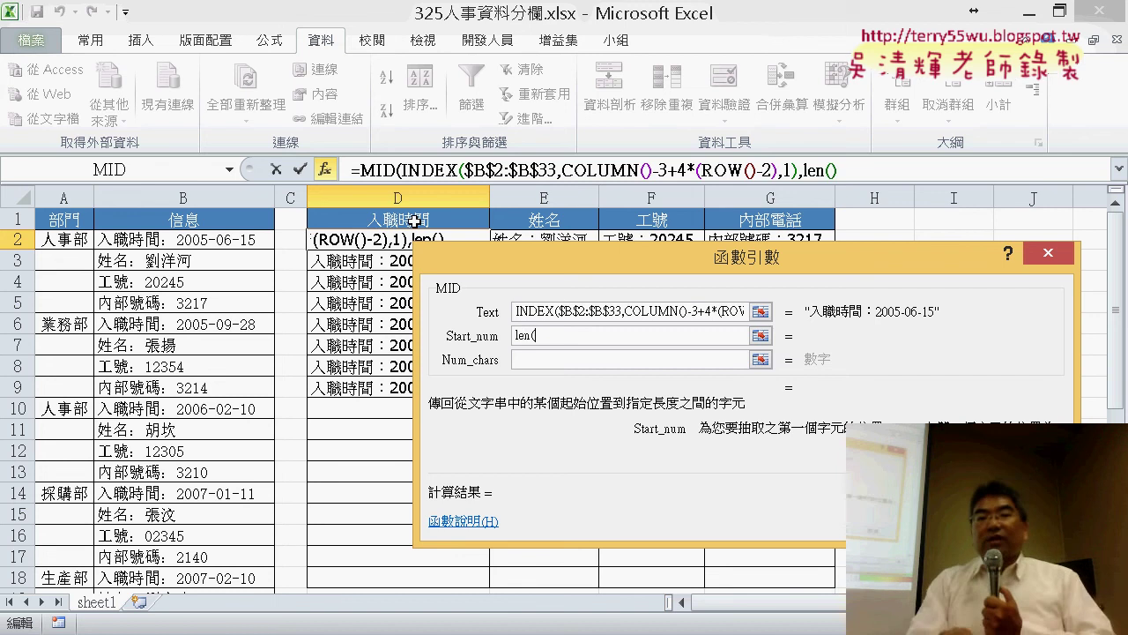
click(414, 221)
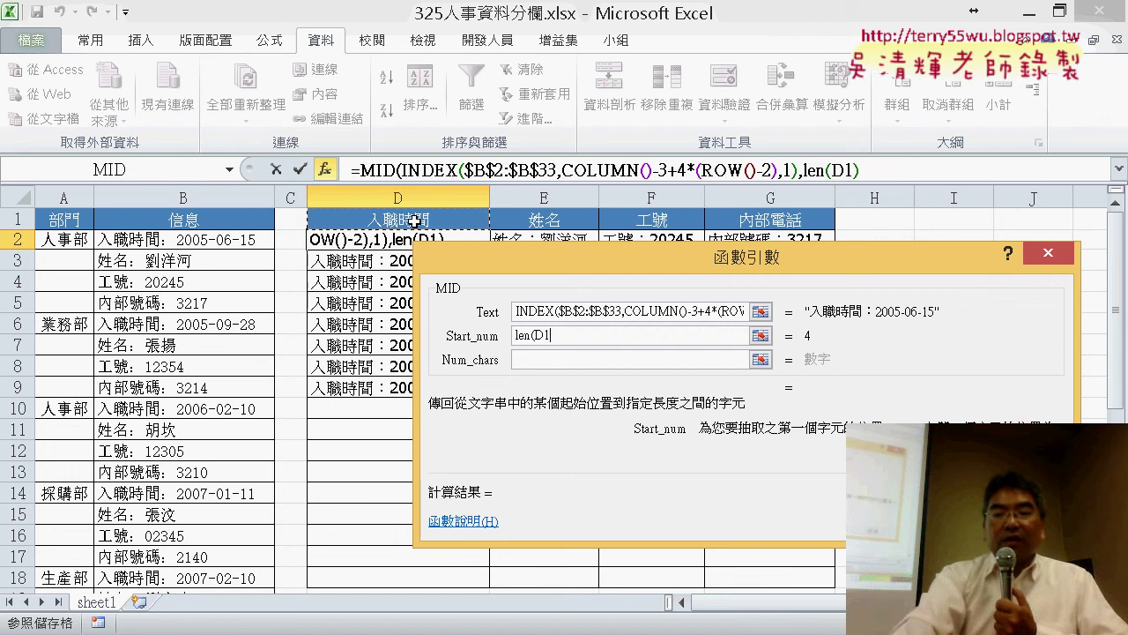
text()+)
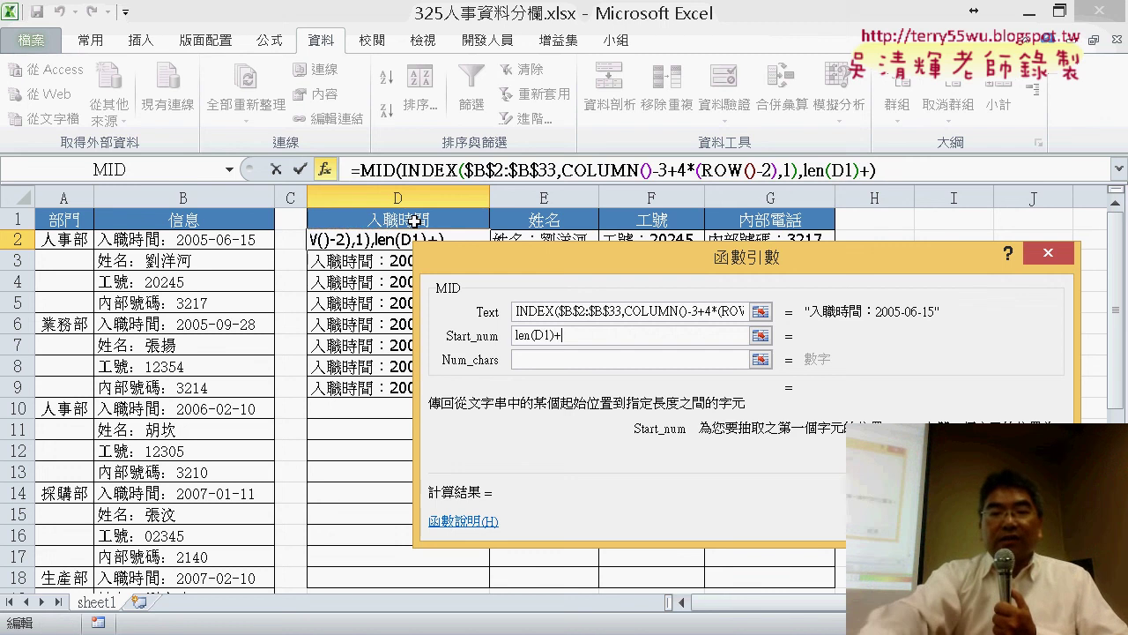
text(2)
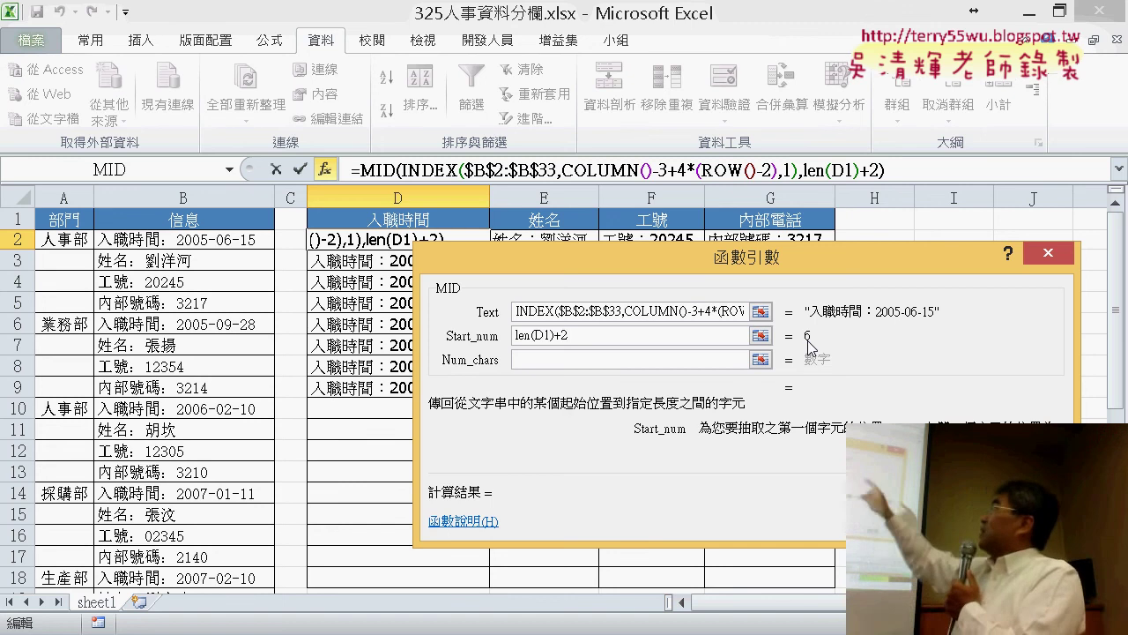
Set Num_chars to 99 and confirm, so D2 shows 2005-06-15.
click(579, 362)
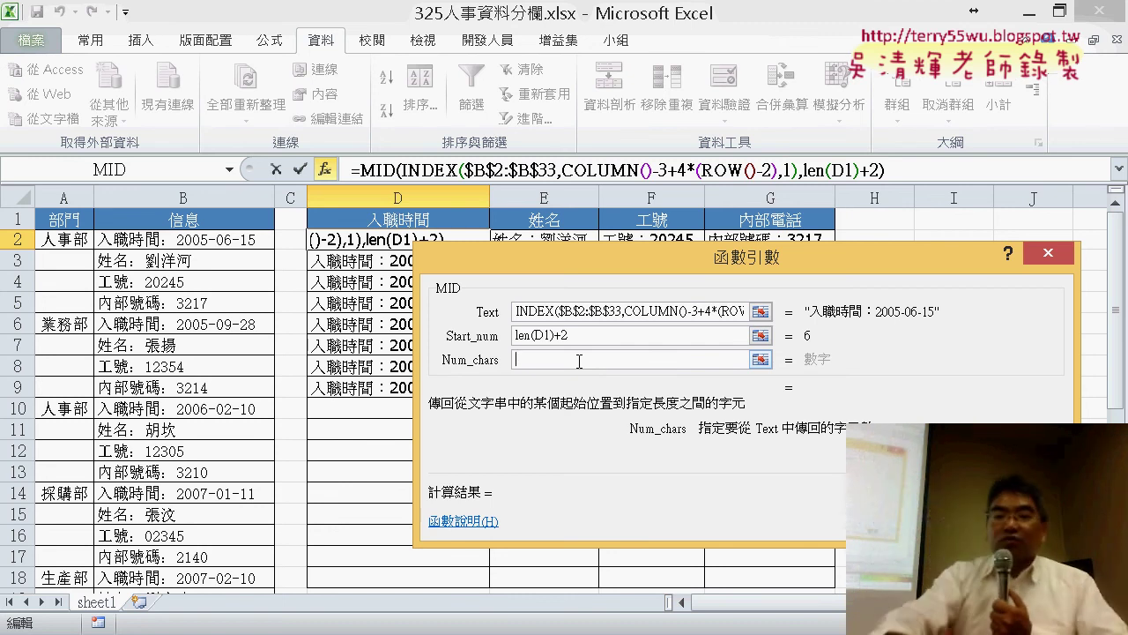
text(99)
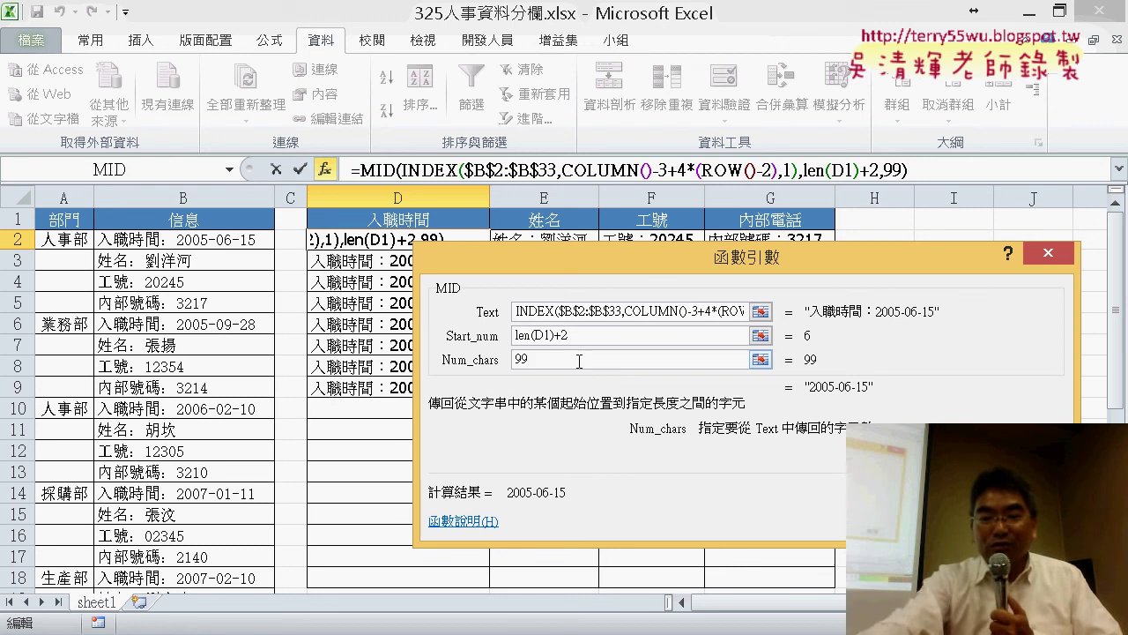
text(9)
key(BackSpace)
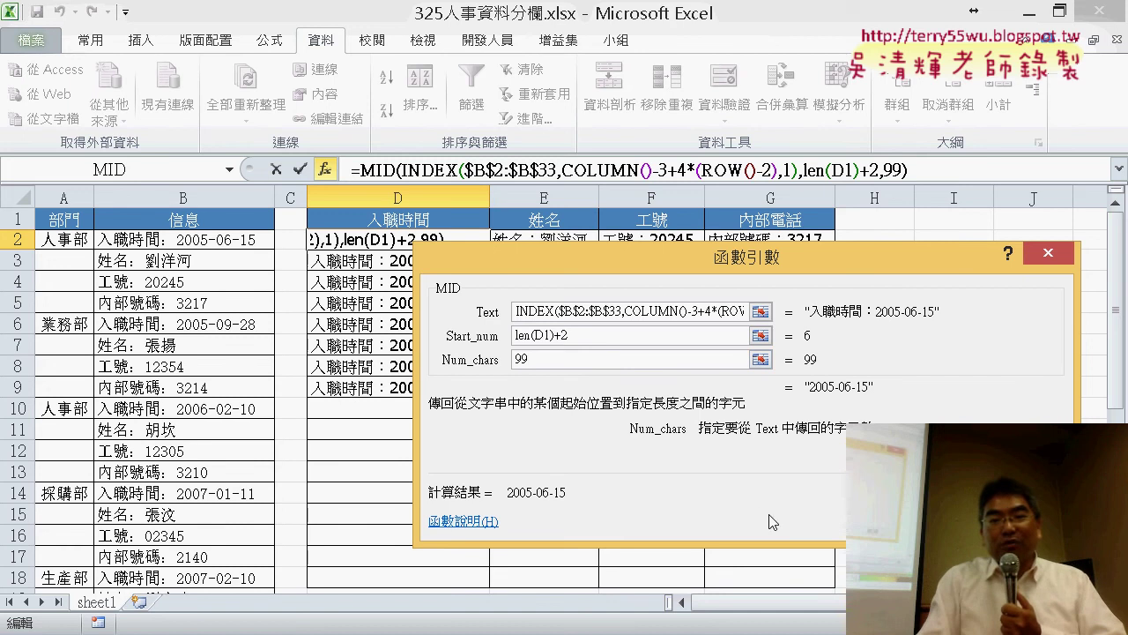
key(Return)
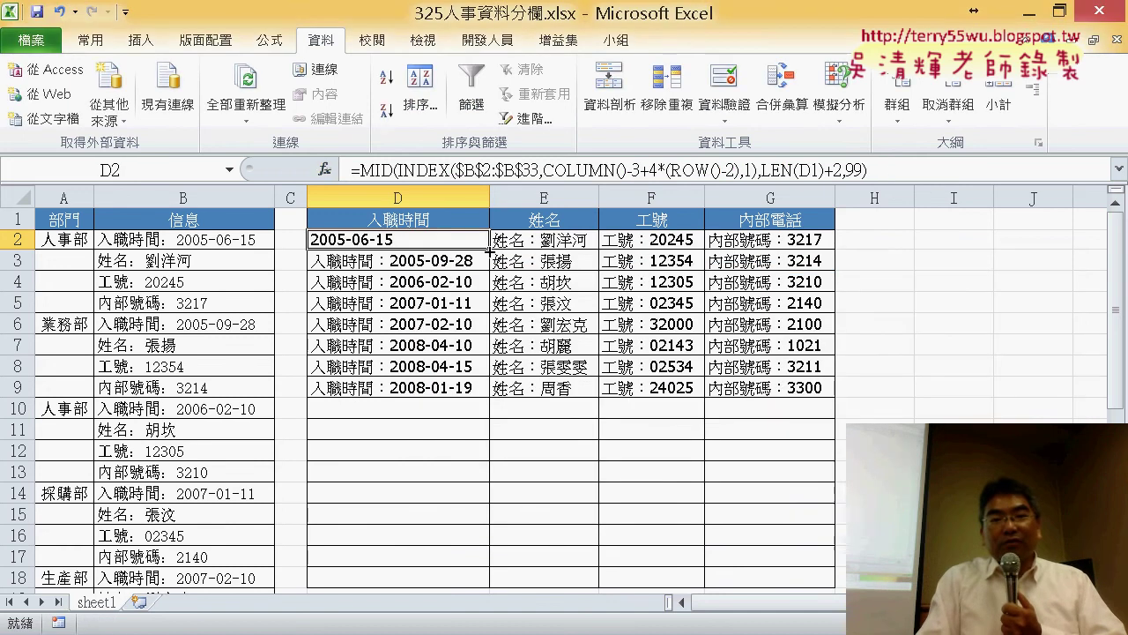
Fill D2's MID formula across to G2 and down to row 9, then reselect D2.
mouse_move(490, 251)
mouse_down()
mouse_move(820, 243)
mouse_move(833, 390)
mouse_up()
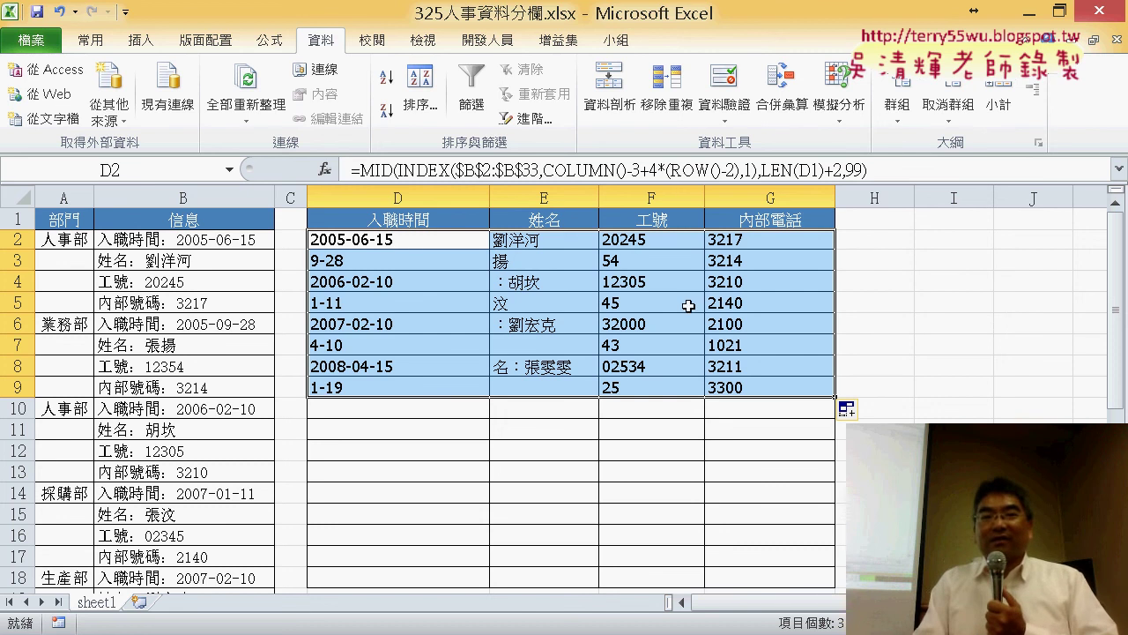
click(407, 239)
Change LEN(D1) to LEN(D$1) in D2's MID formula and recopy it across D2:G9.
click(385, 168)
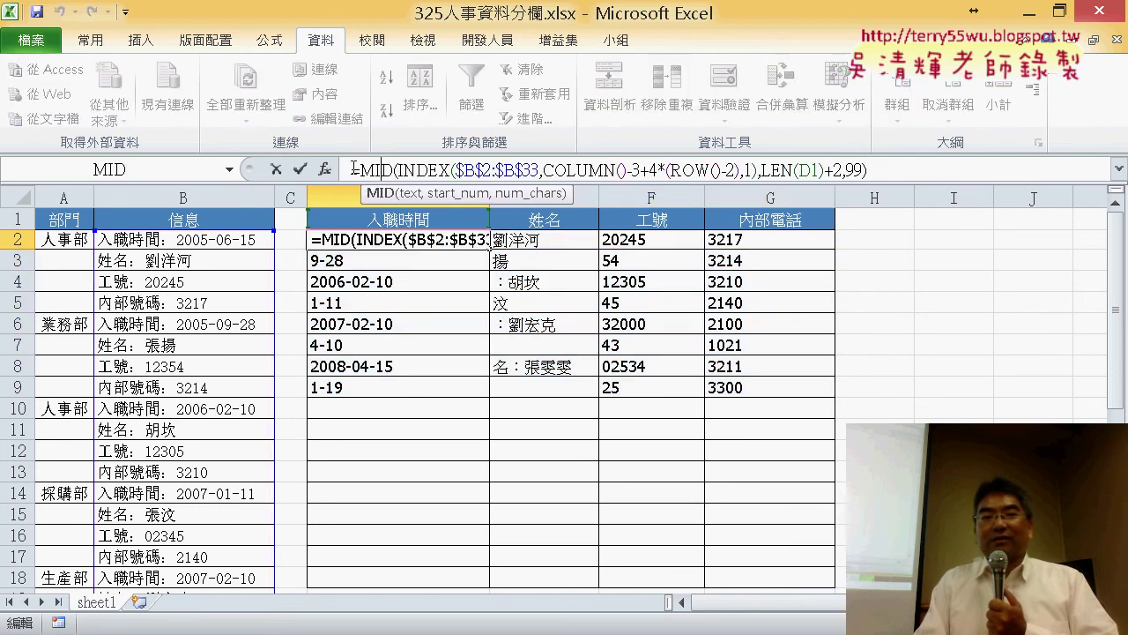
click(326, 169)
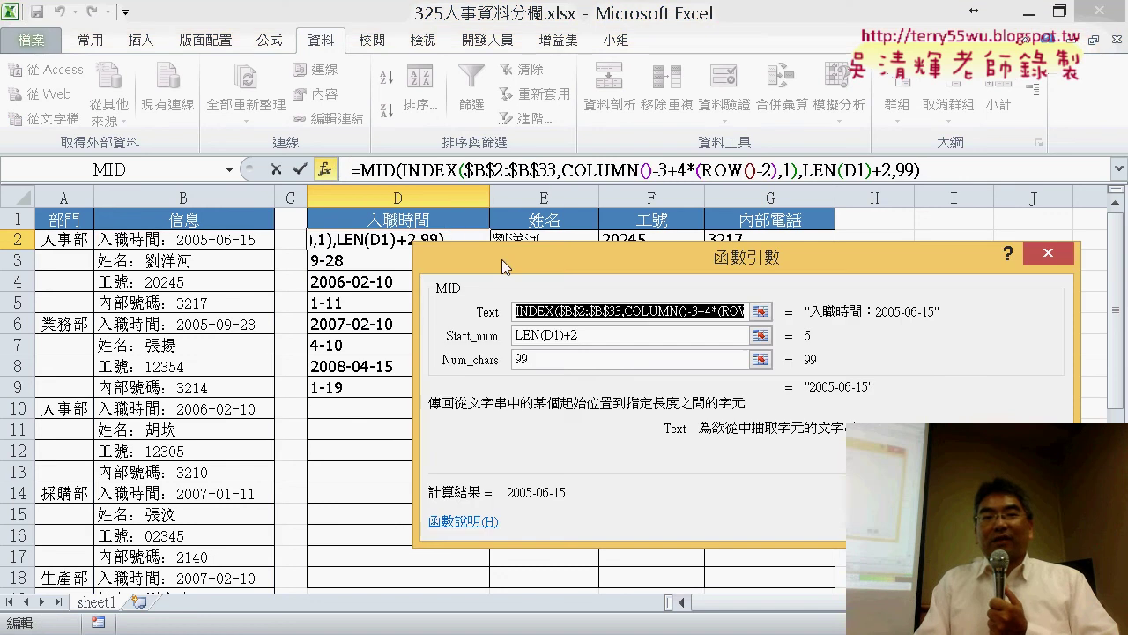
drag(500, 257, 279, 66)
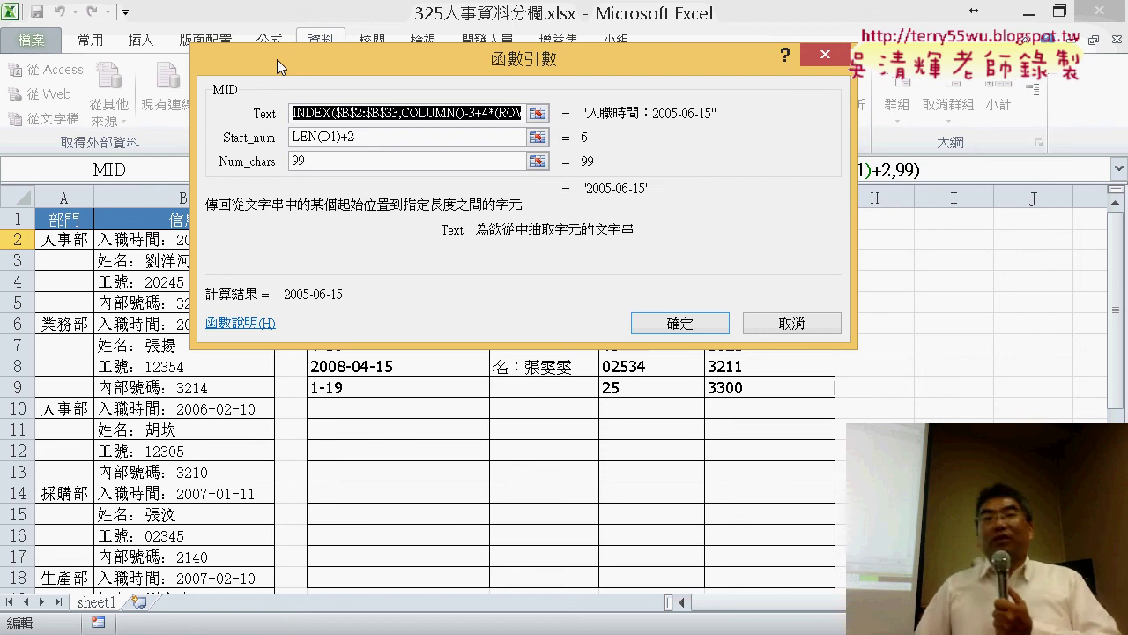
double_click(325, 136)
click(326, 136)
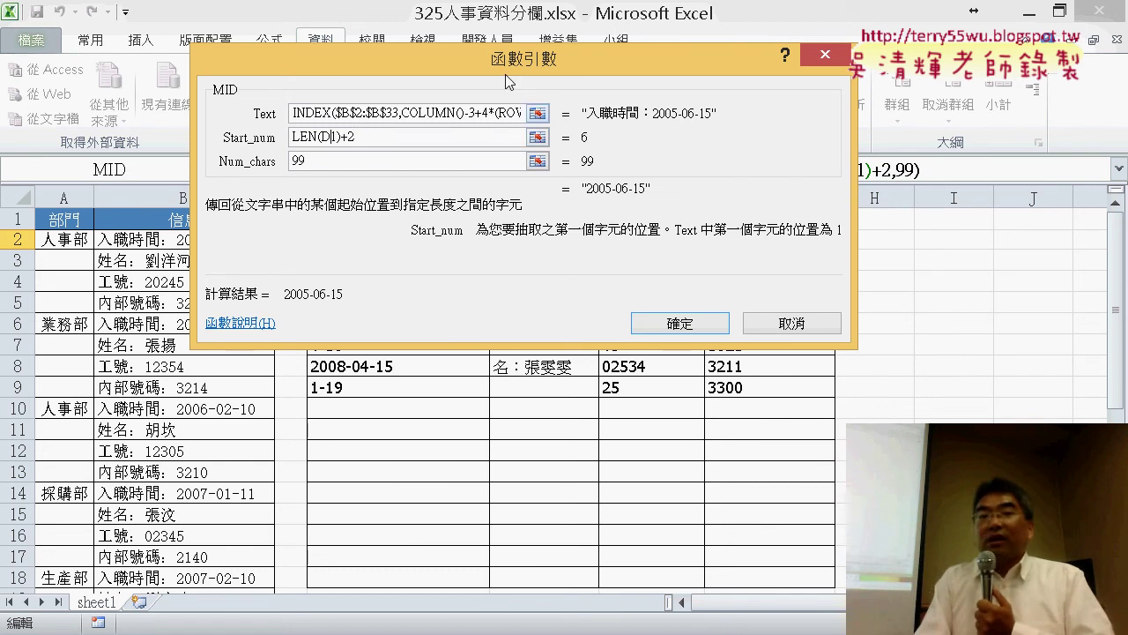
drag(508, 62, 524, 305)
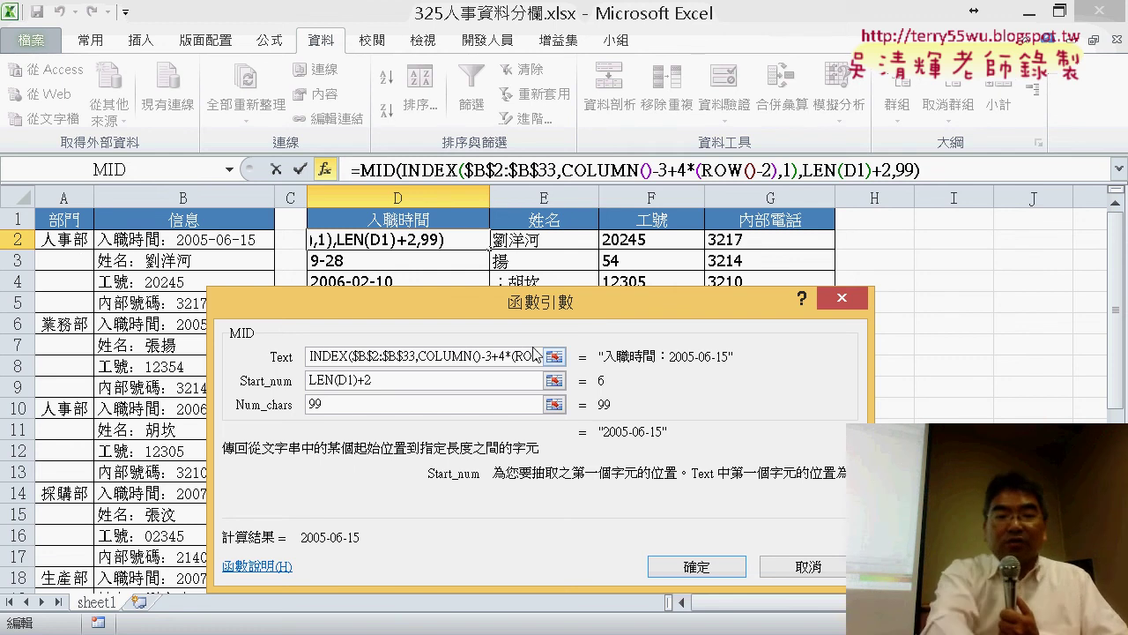
key(F4)
key(F4)
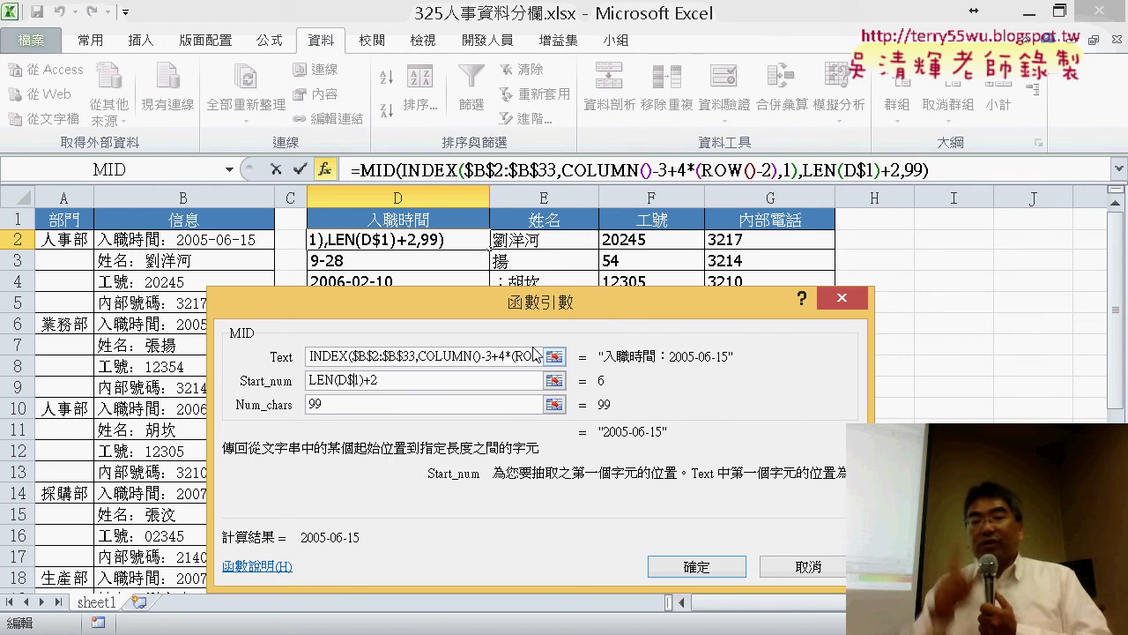
click(699, 566)
mouse_move(489, 250)
mouse_down()
mouse_move(823, 246)
mouse_move(833, 398)
mouse_up()
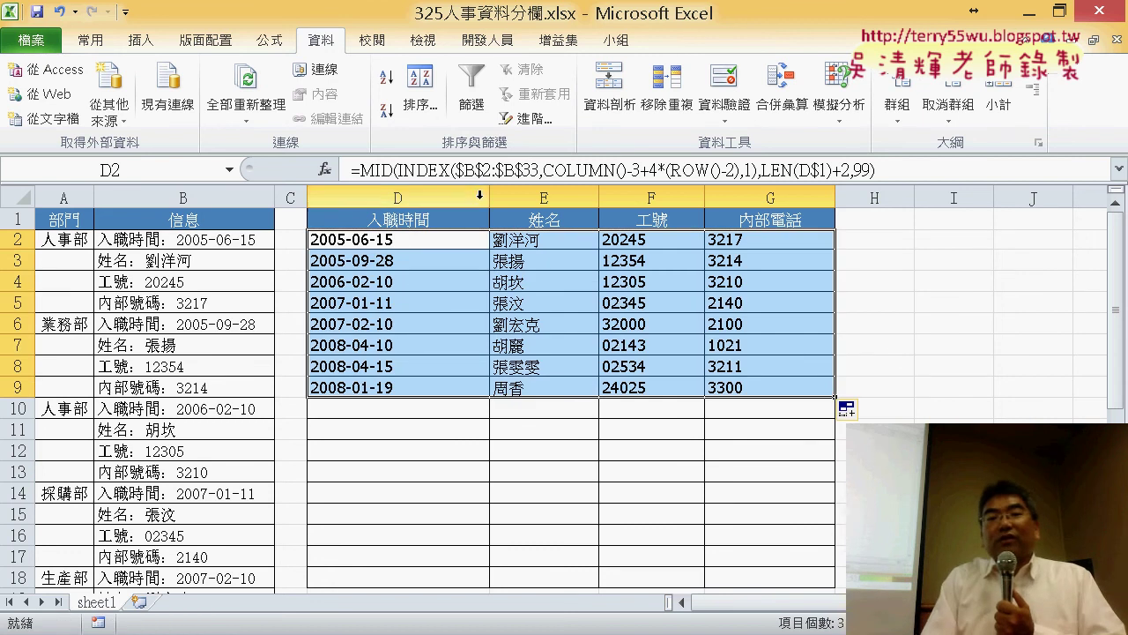
Try auto-fitting columns D–G by double-clicking the header border, undoing each attempt.
drag(449, 196, 747, 202)
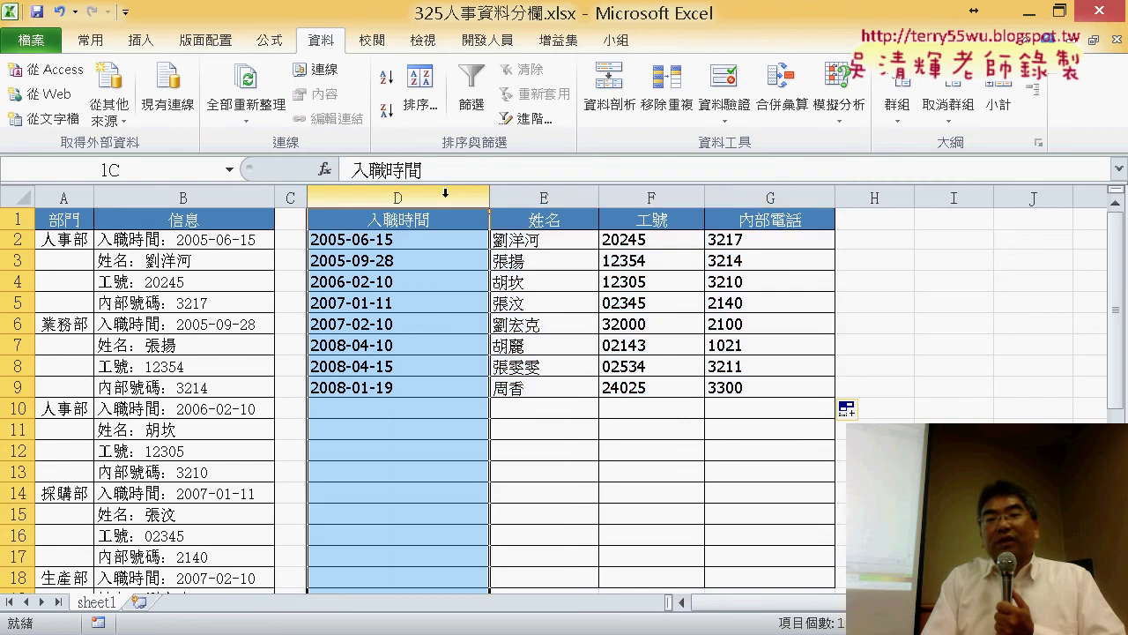
double_click(490, 195)
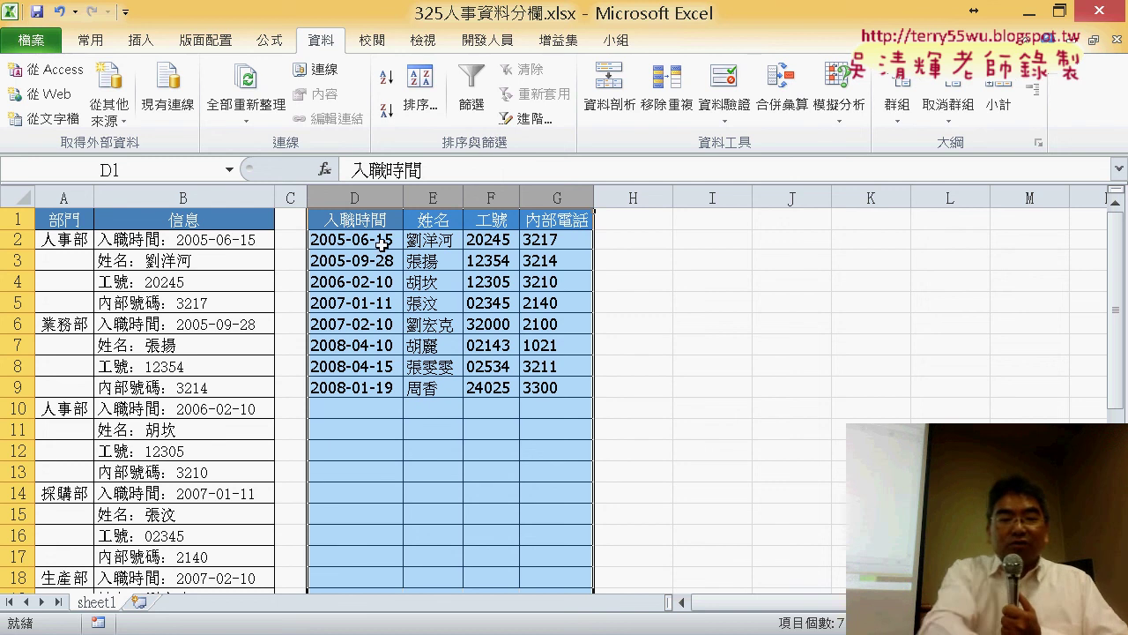
key(ctrl+z)
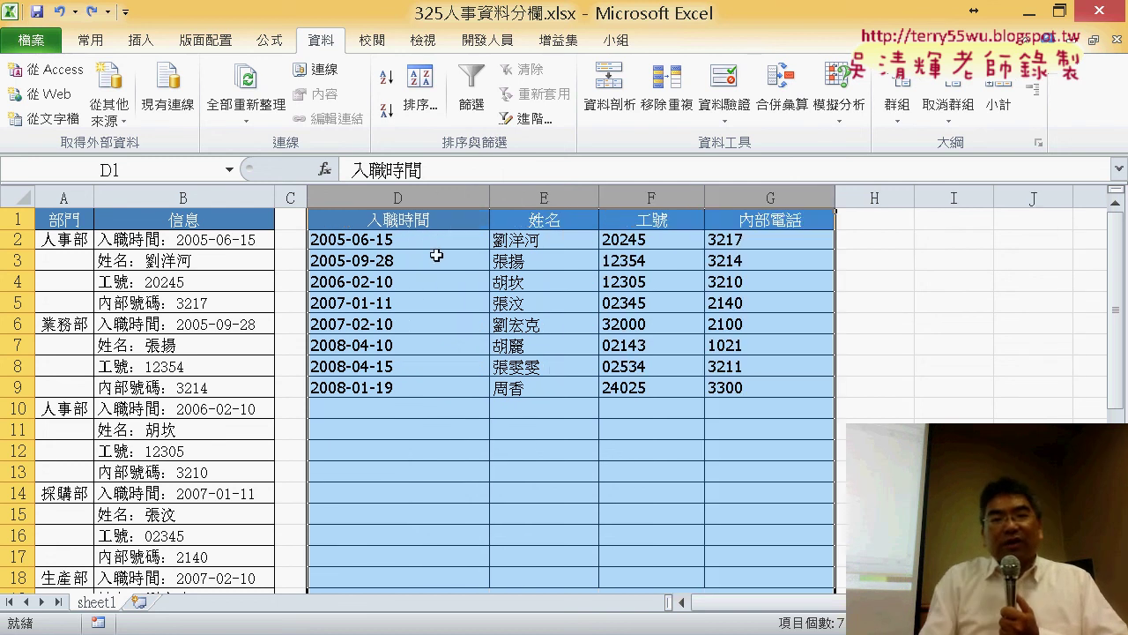
drag(437, 240, 731, 388)
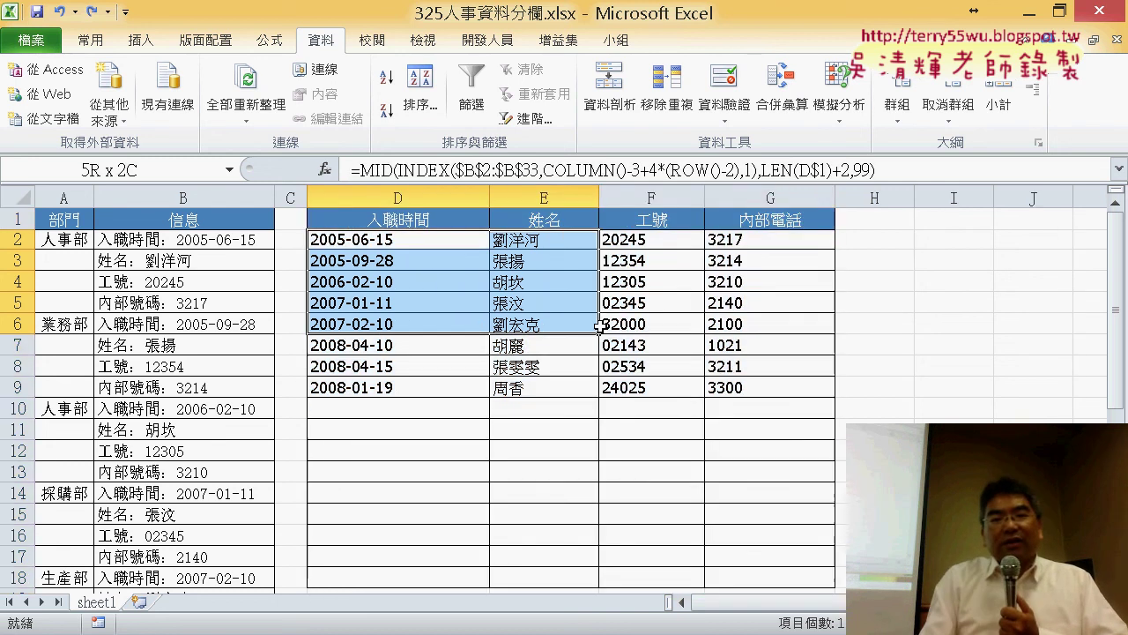
double_click(489, 187)
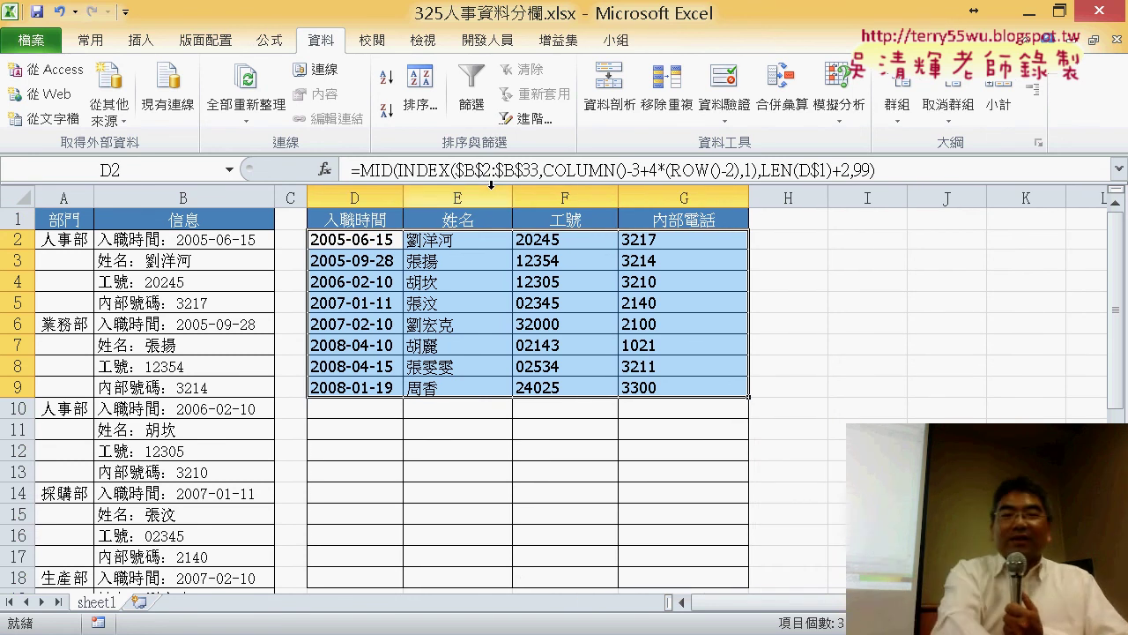
key(ctrl+z)
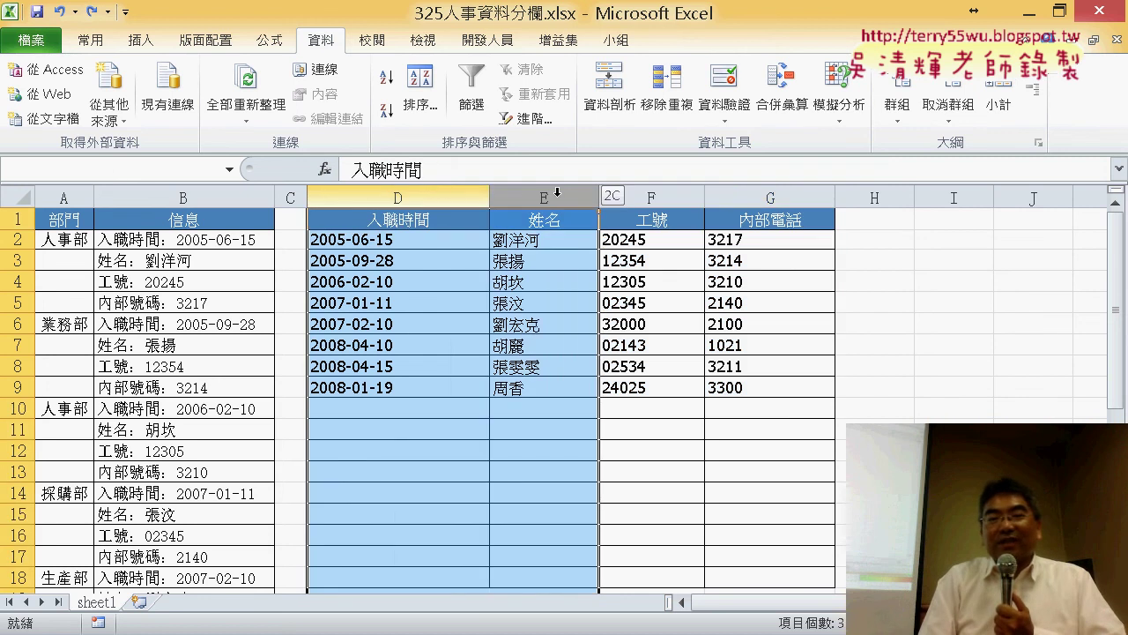
drag(438, 190, 769, 197)
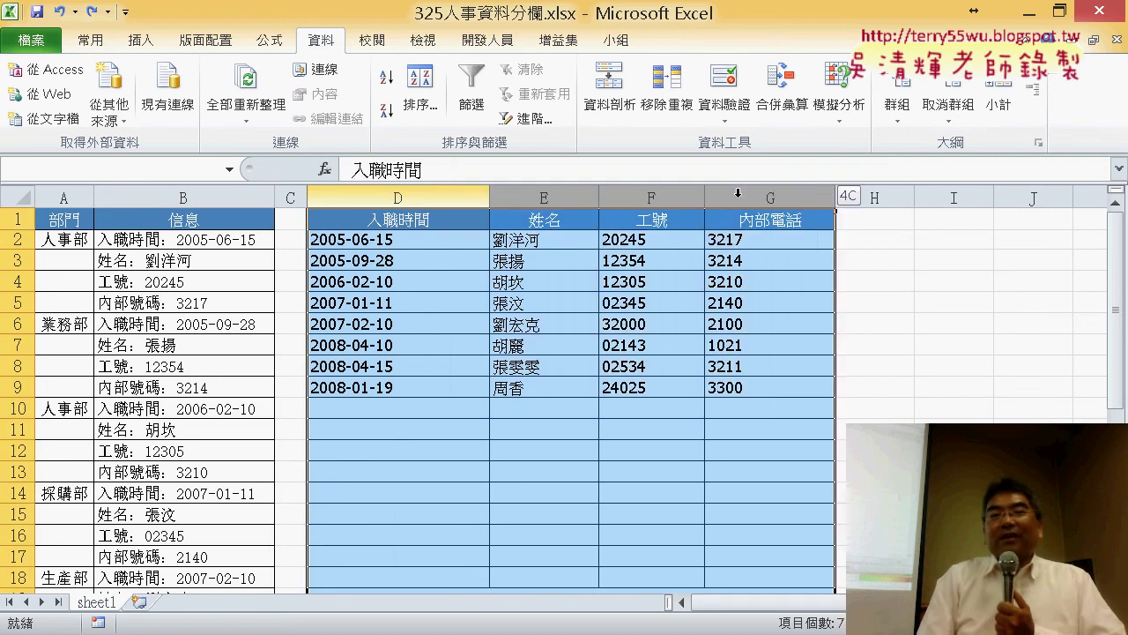
double_click(490, 194)
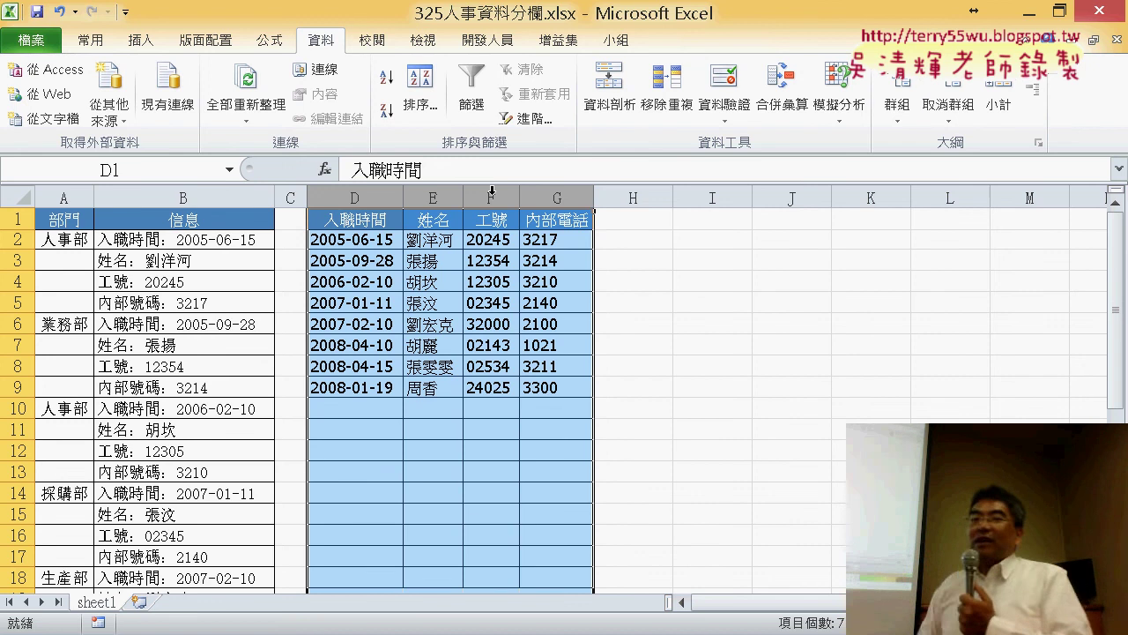
key(ctrl+z)
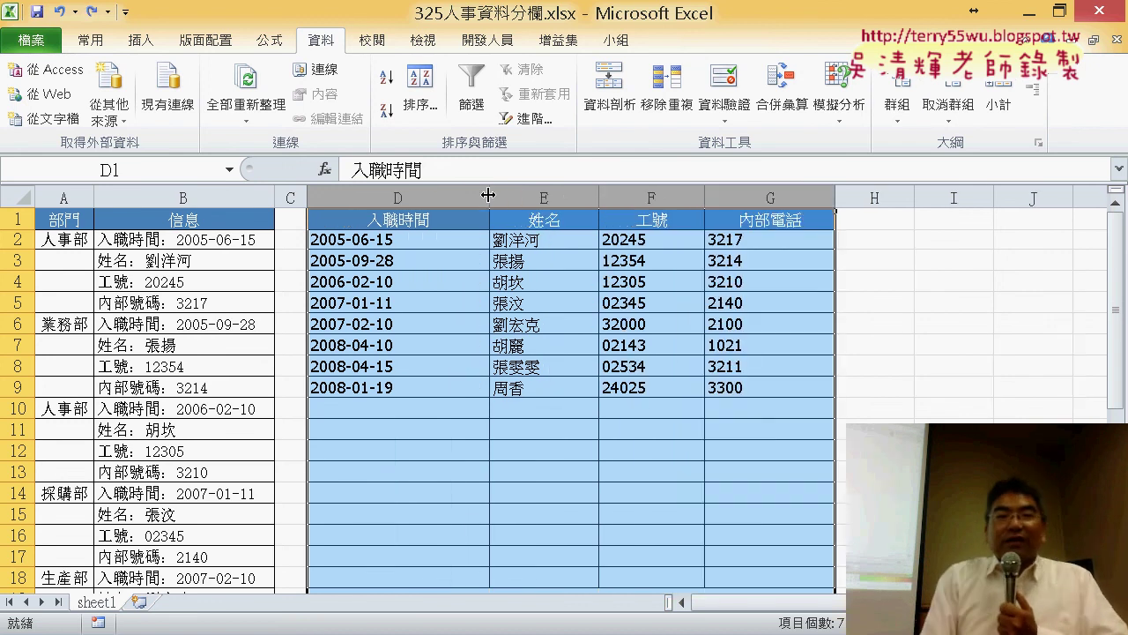
Auto-fit columns D–G to their contents using the Home tab's Format options.
click(90, 41)
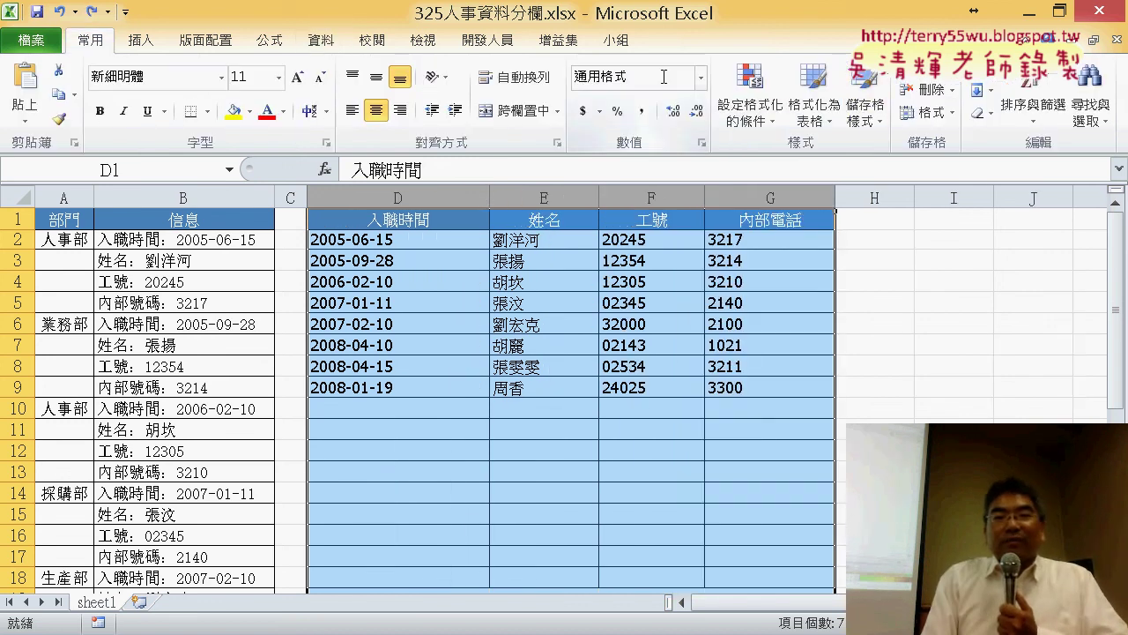
click(866, 113)
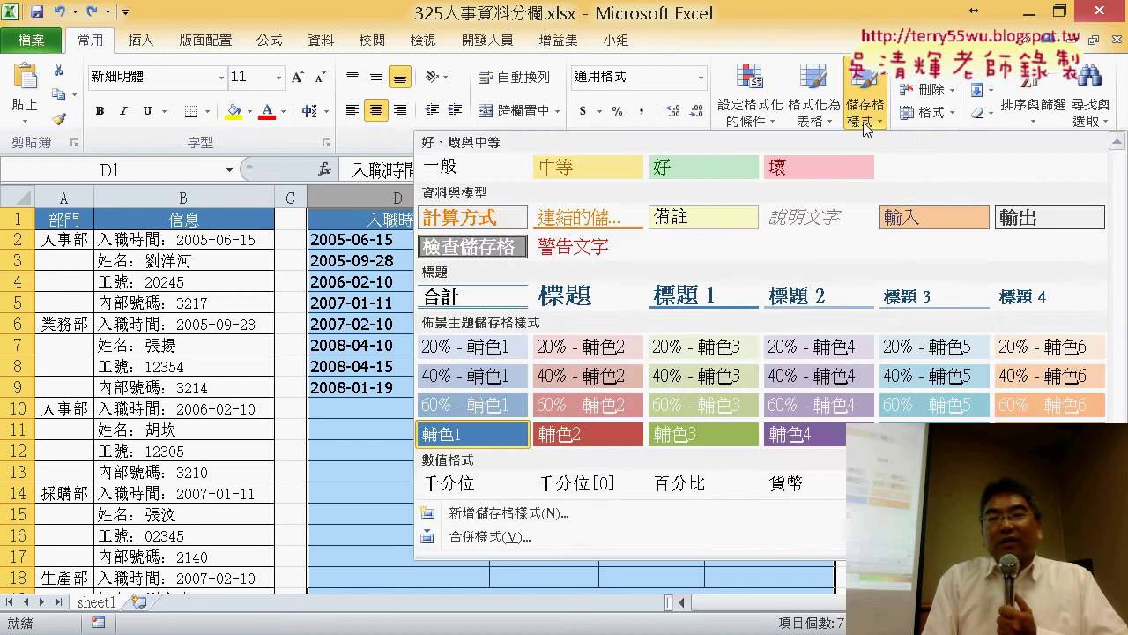
click(921, 114)
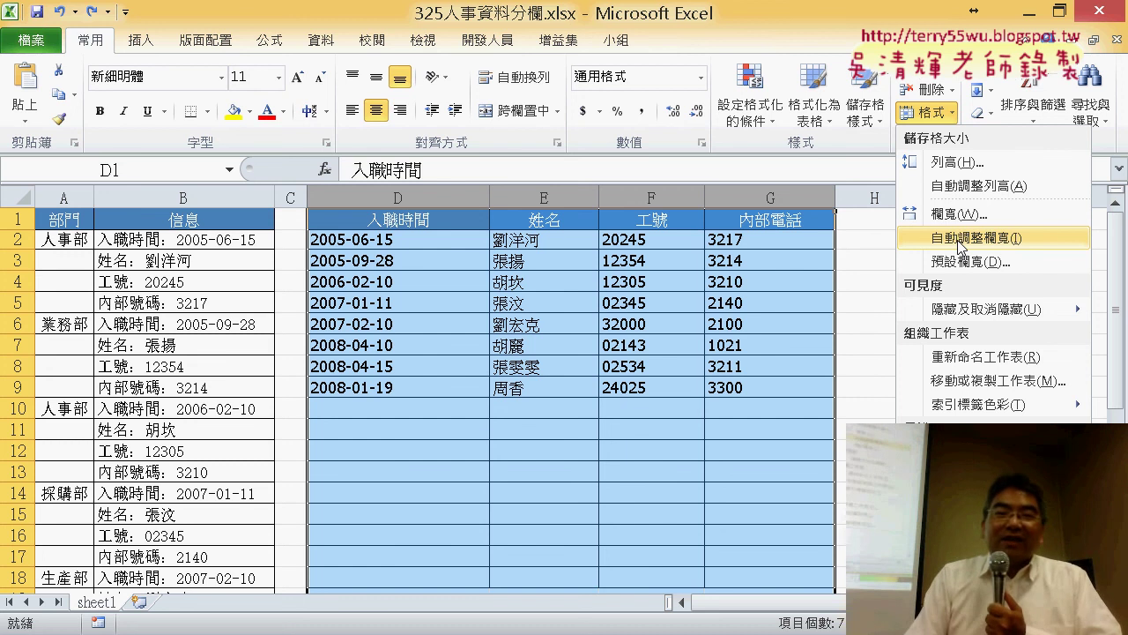
click(491, 200)
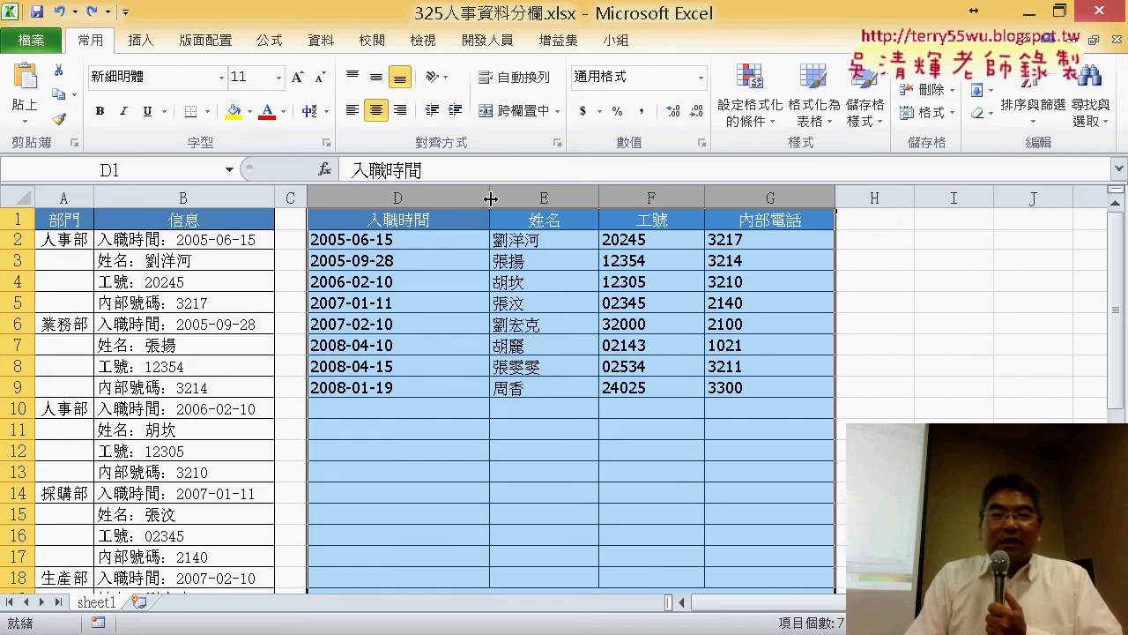
double_click(490, 197)
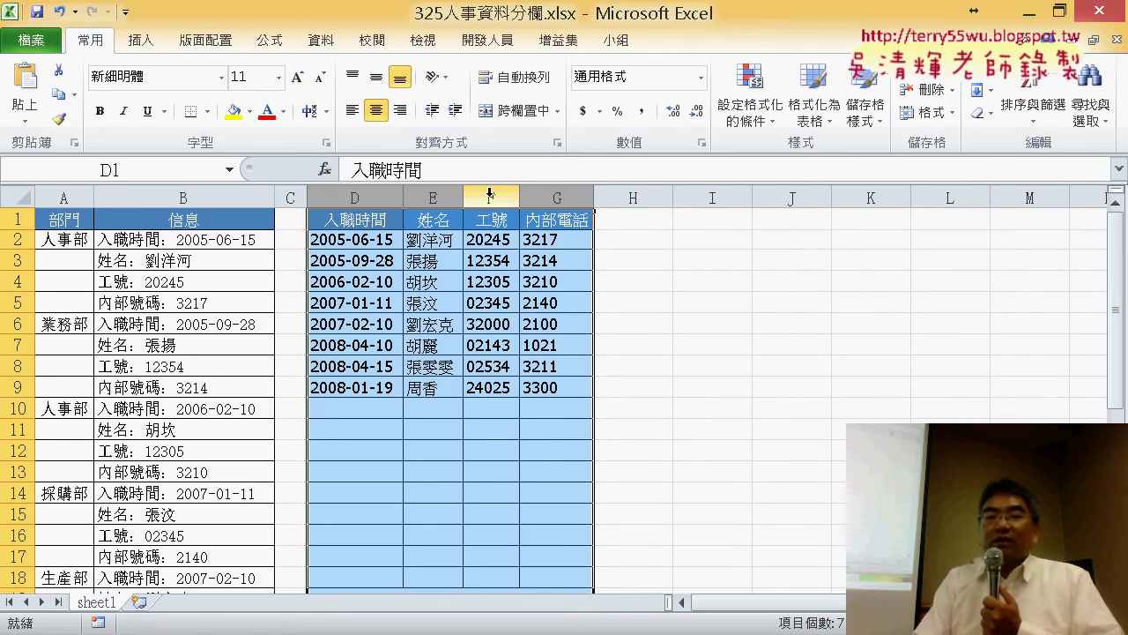
double_click(110, 605)
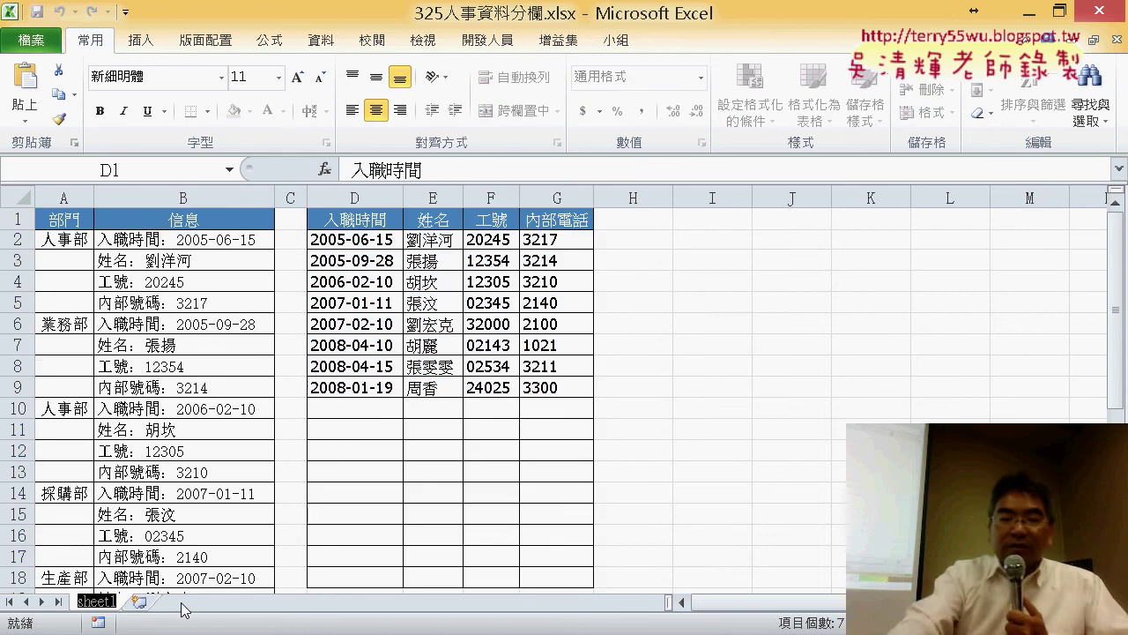
Rename sheet1 to INDEX and duplicate it as a sheet named INDIRECT.
key(BackSpace)
text(N)
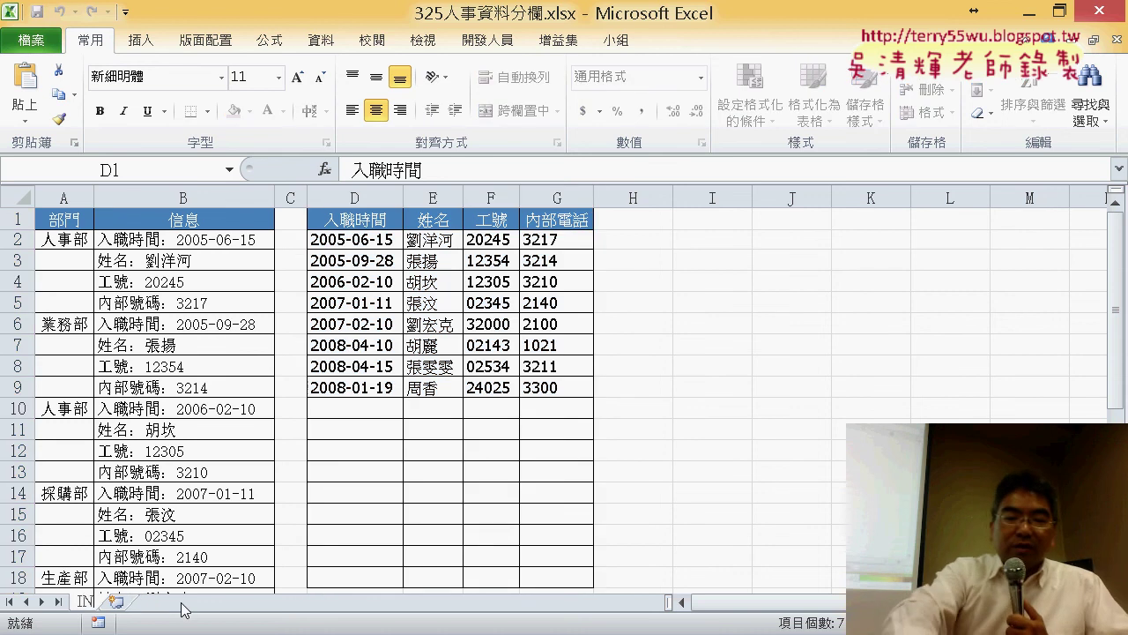
text(DE)
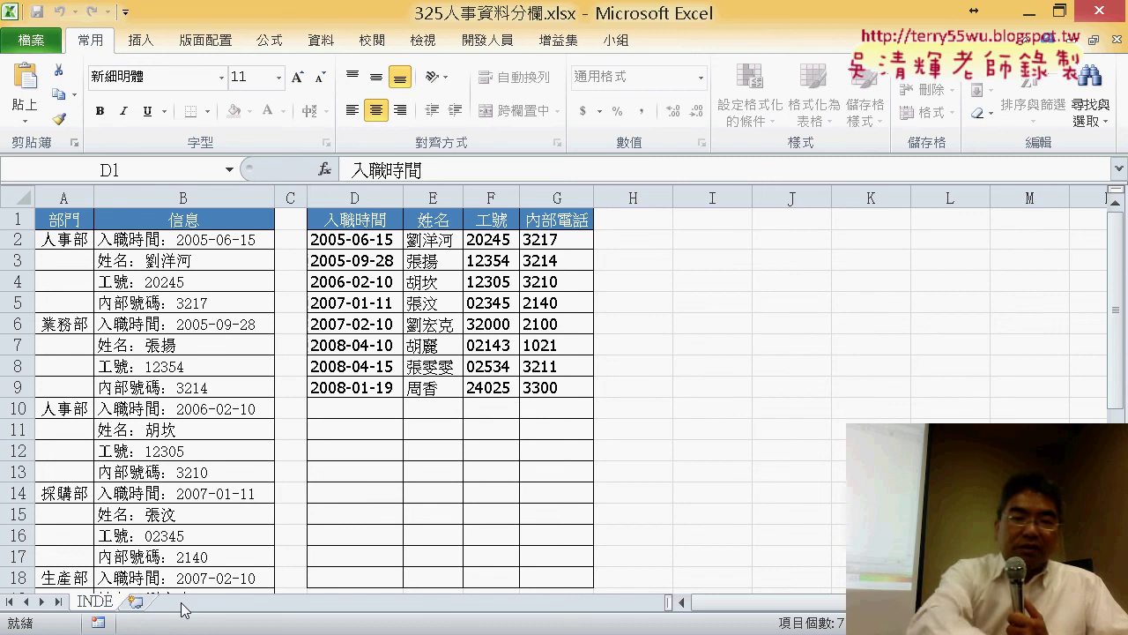
text(X)
key(Return)
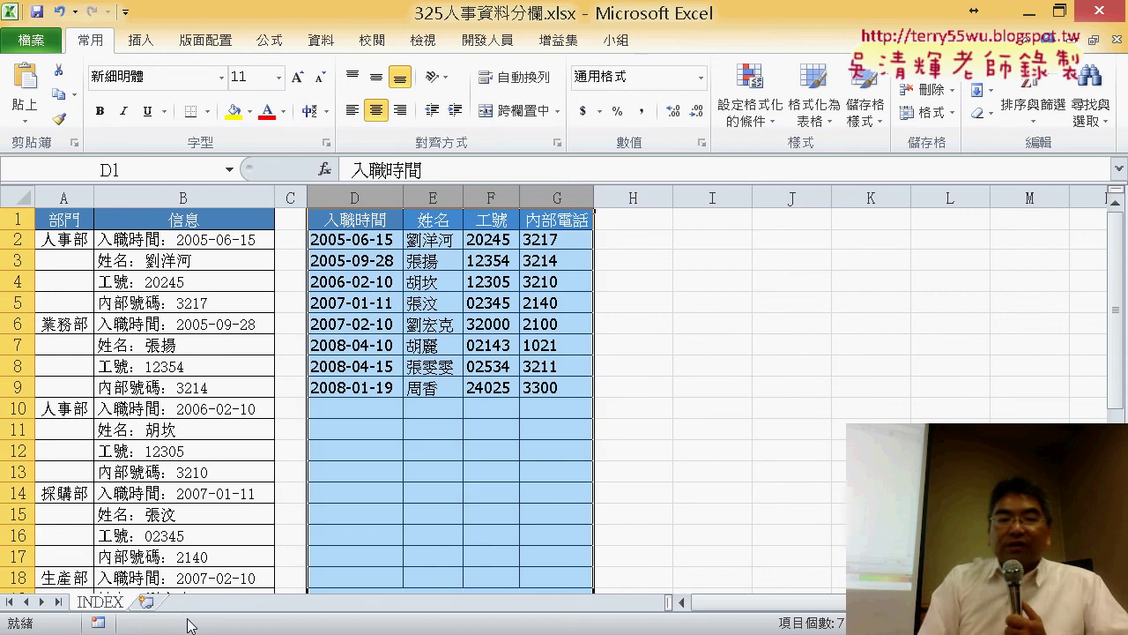
drag(117, 608, 201, 601)
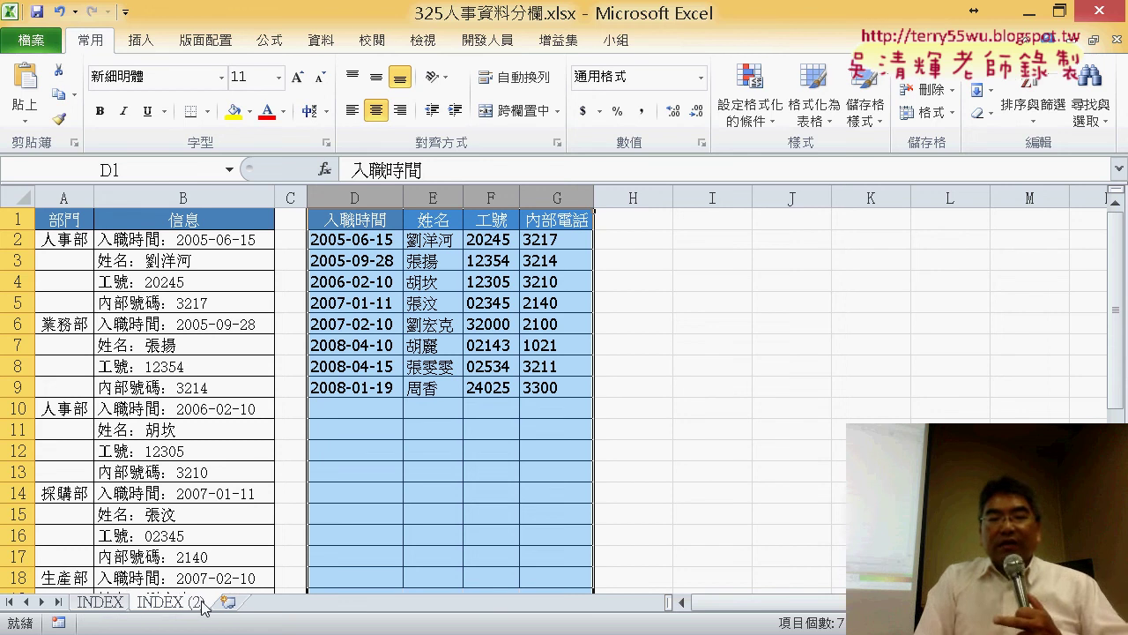
text(I)
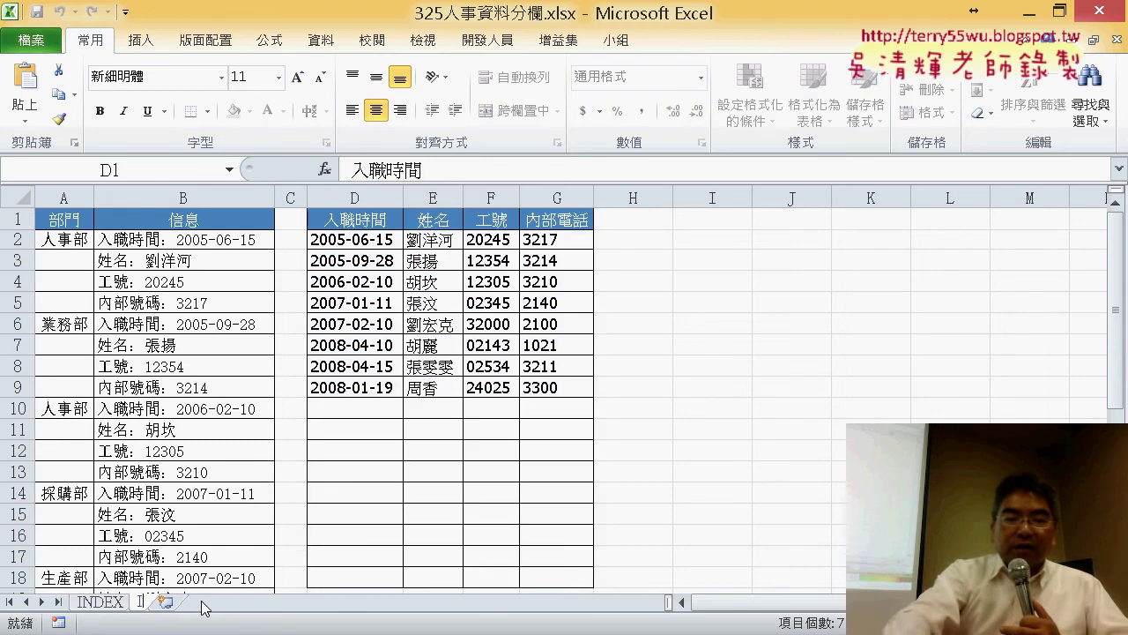
text(N)
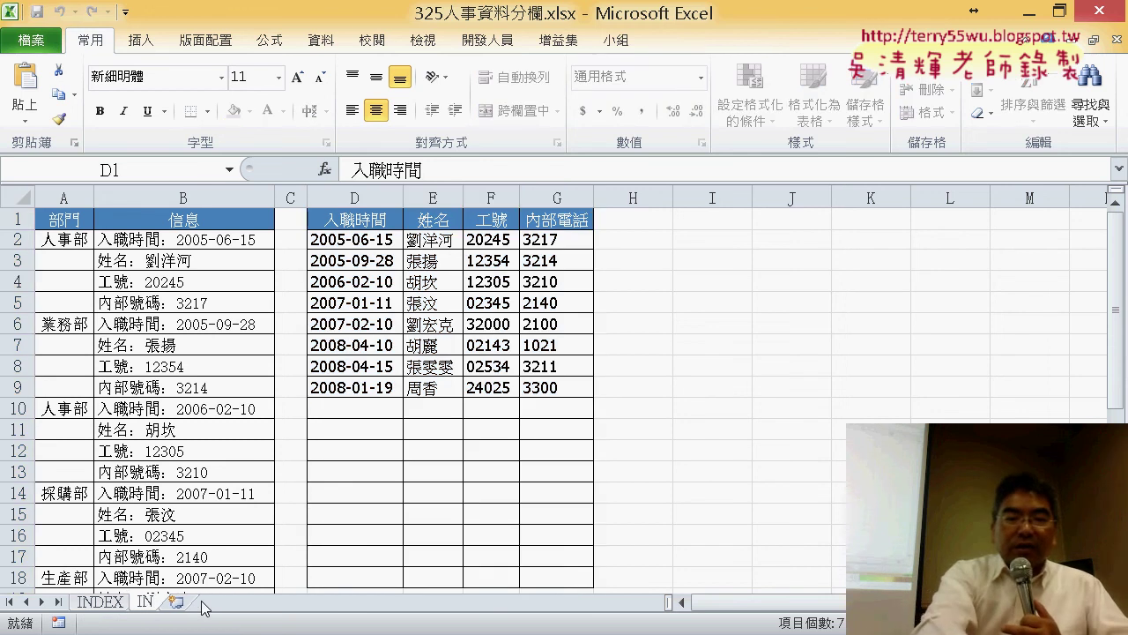
text(D)
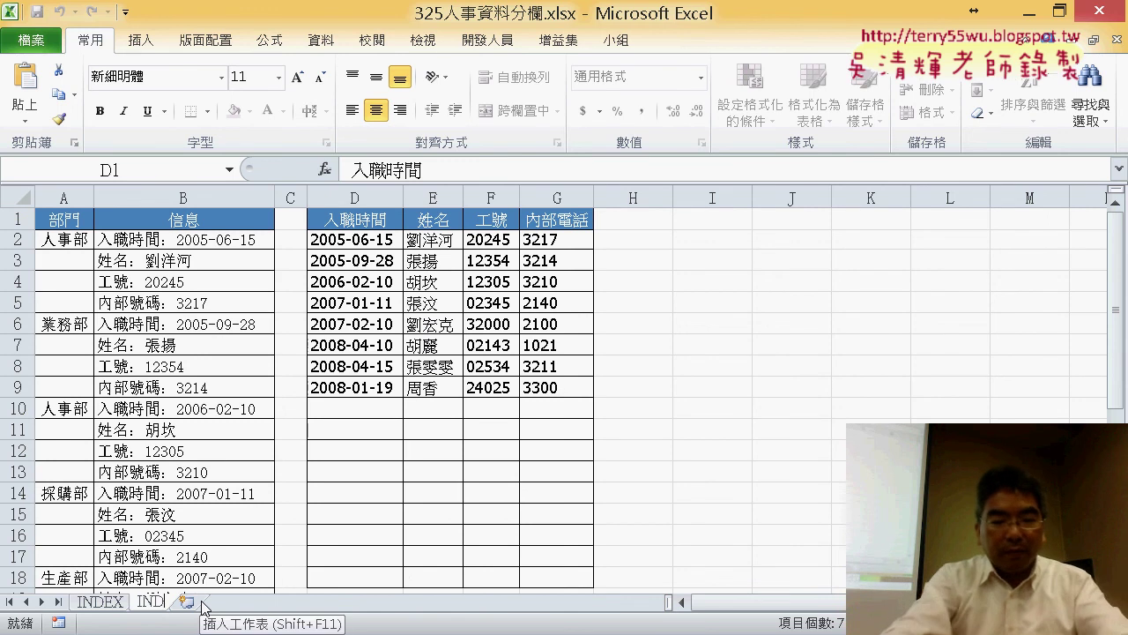
text(IRECT)
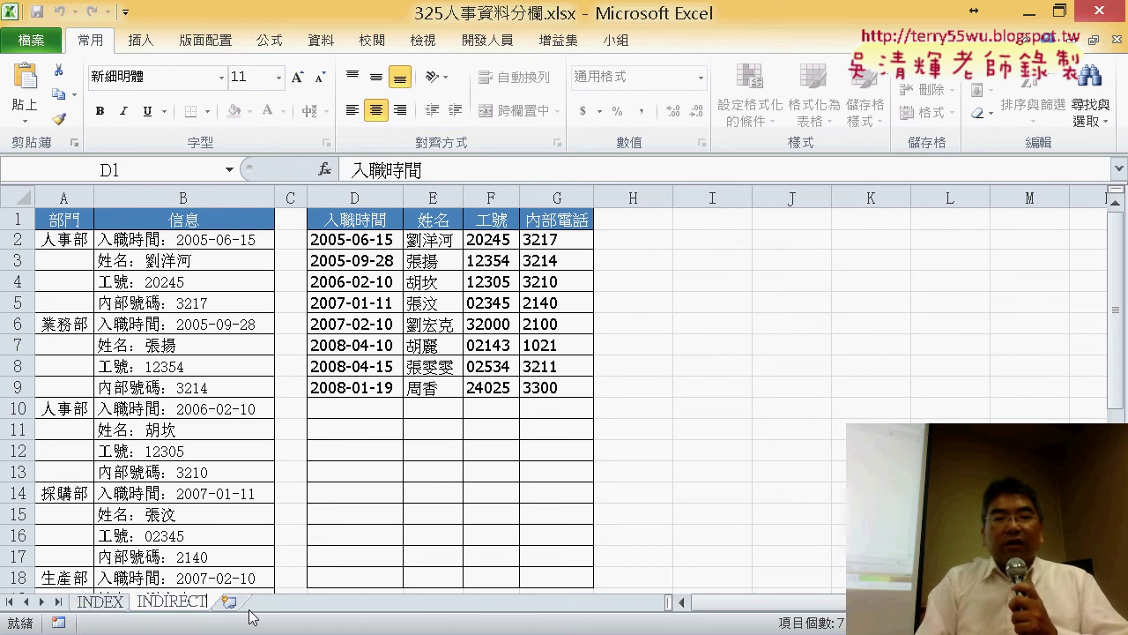
click(208, 553)
Copy the INDIRECT sheet as a new sheet named VBA, then return to INDIRECT.
click(104, 602)
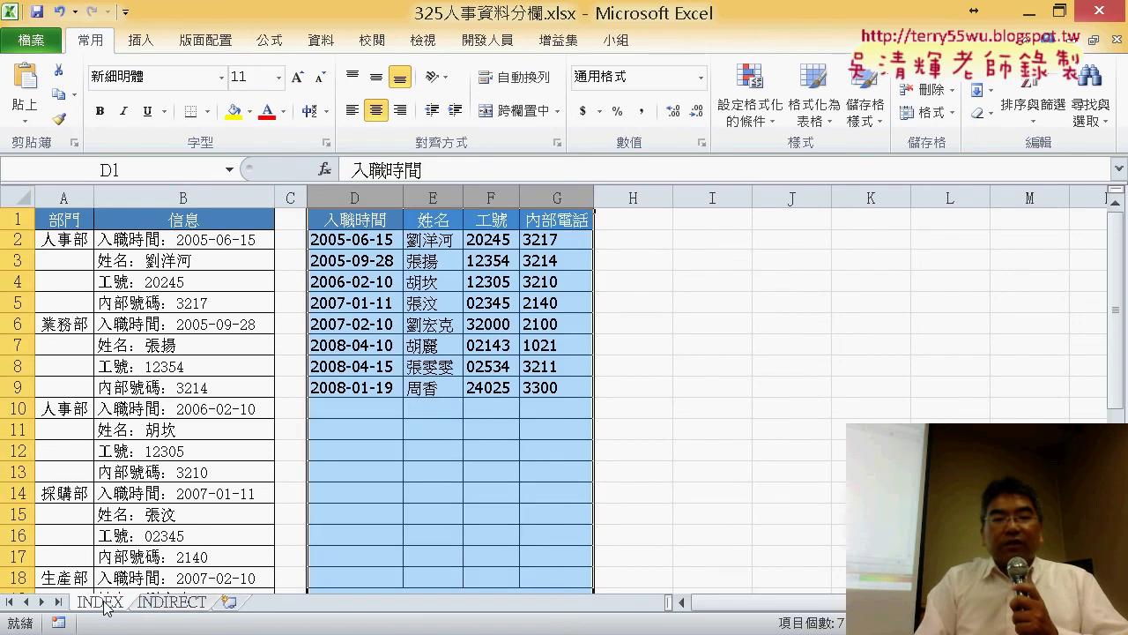
click(167, 603)
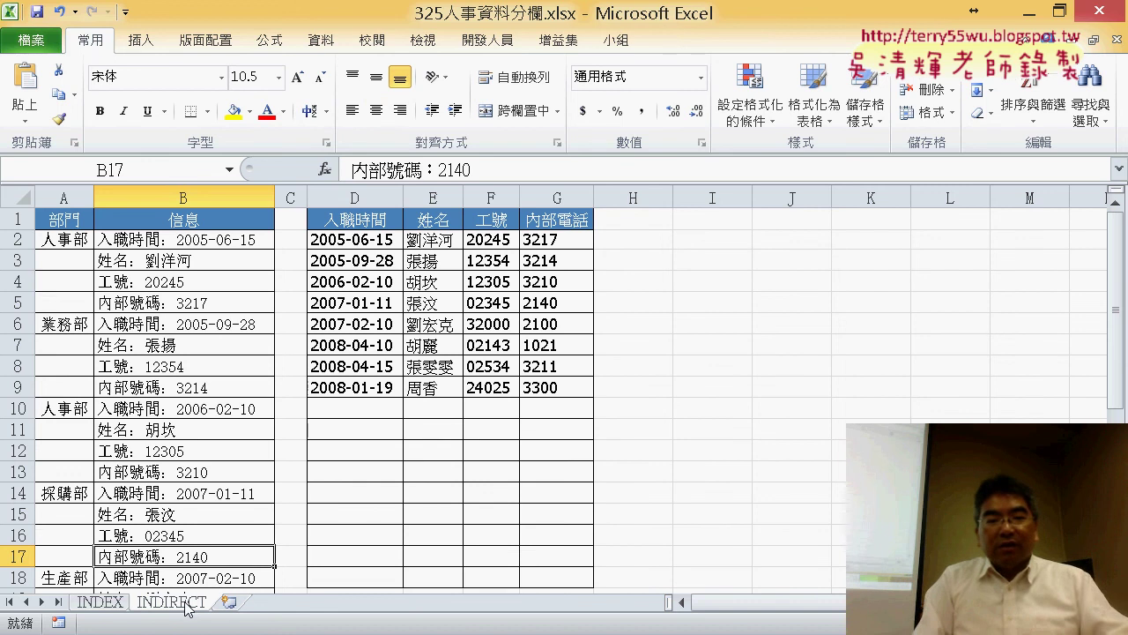
drag(250, 613, 248, 606)
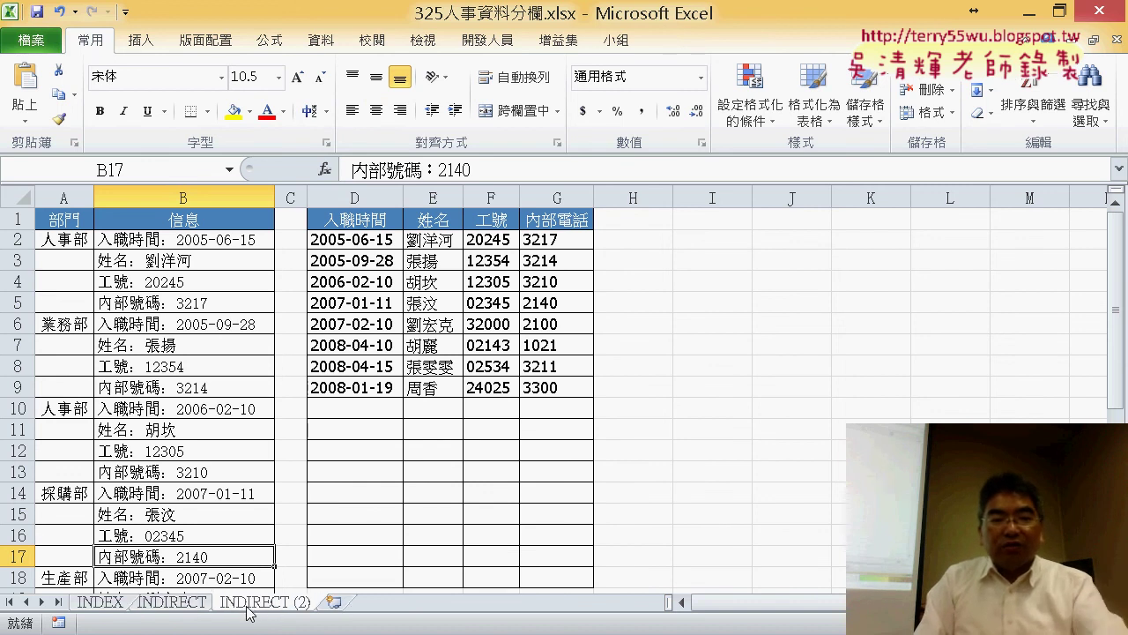
text(VB)
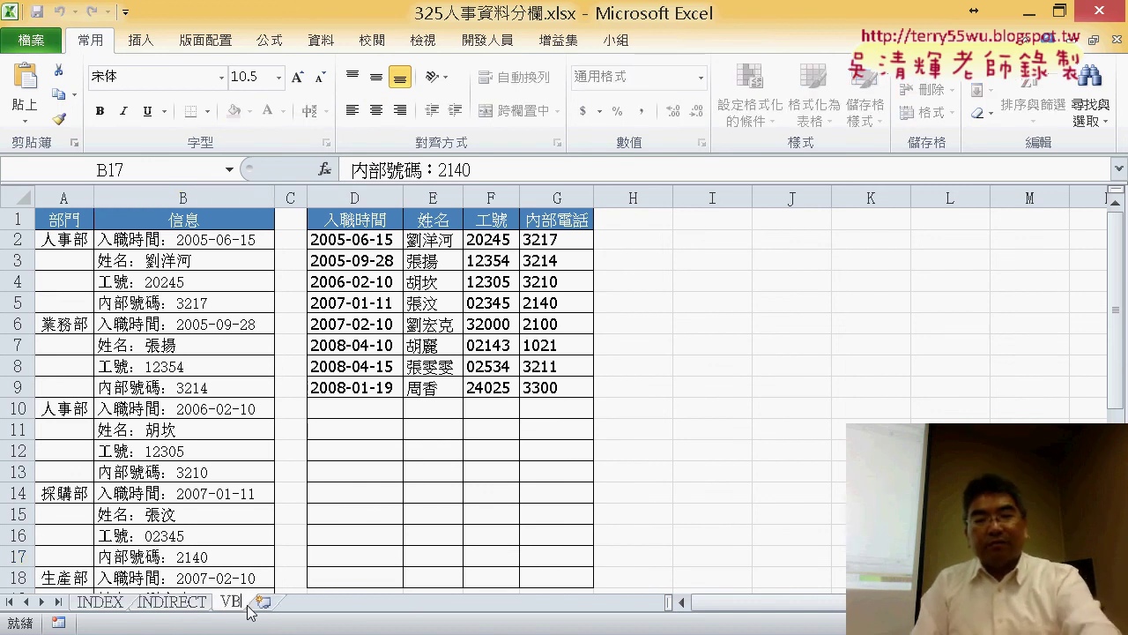
text(A)
key(Return)
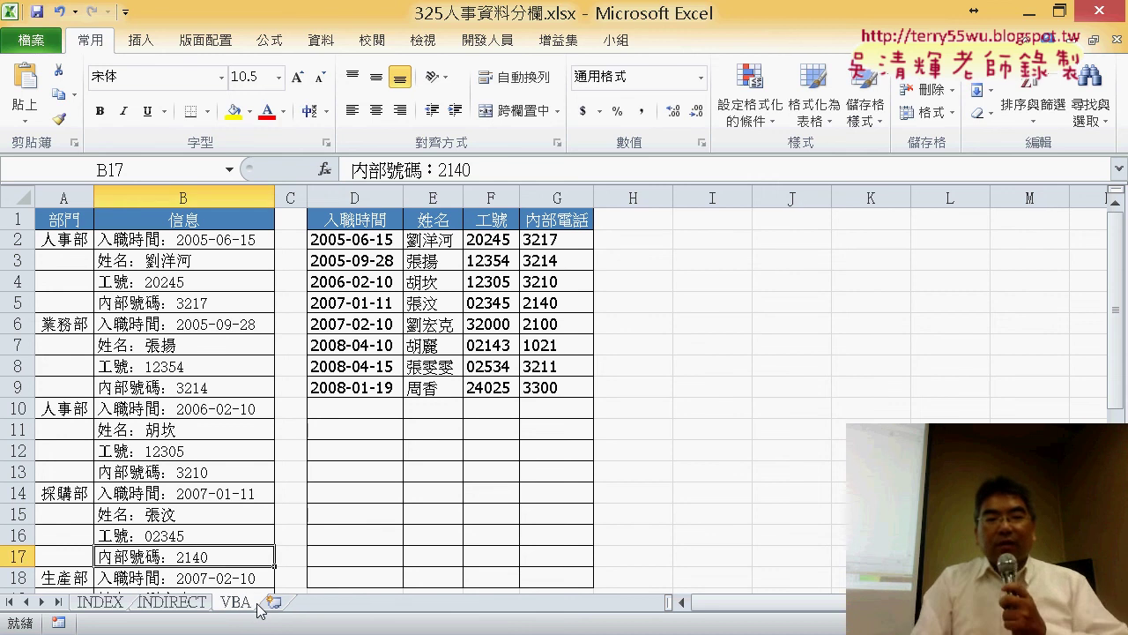
click(185, 603)
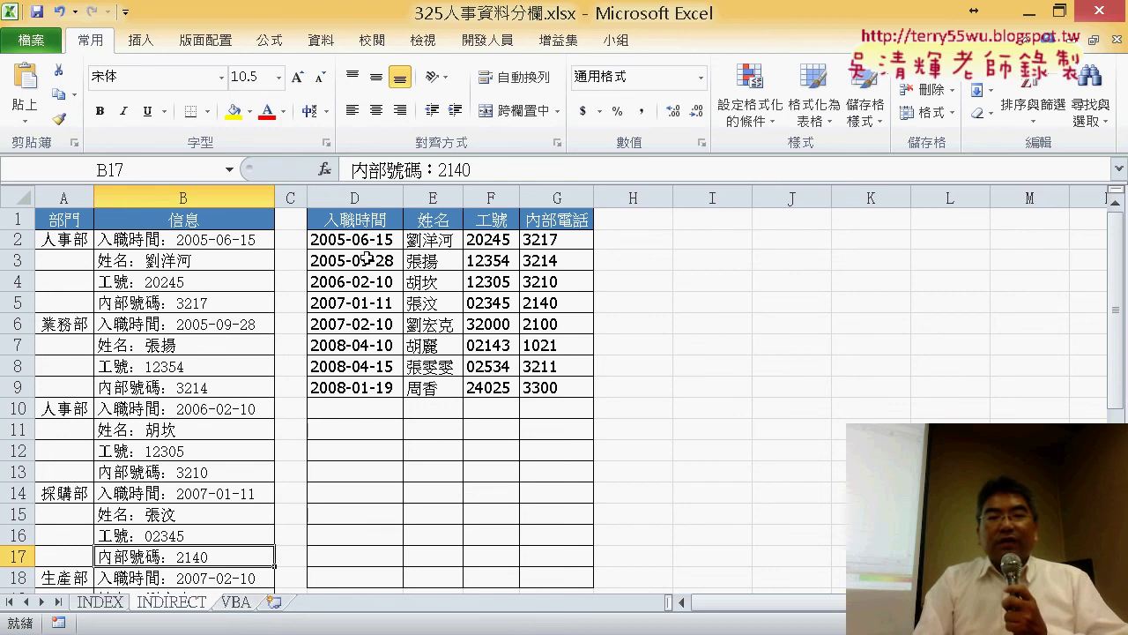
Delete the values in D2:G9 on the INDIRECT sheet and select D2.
drag(363, 240, 533, 387)
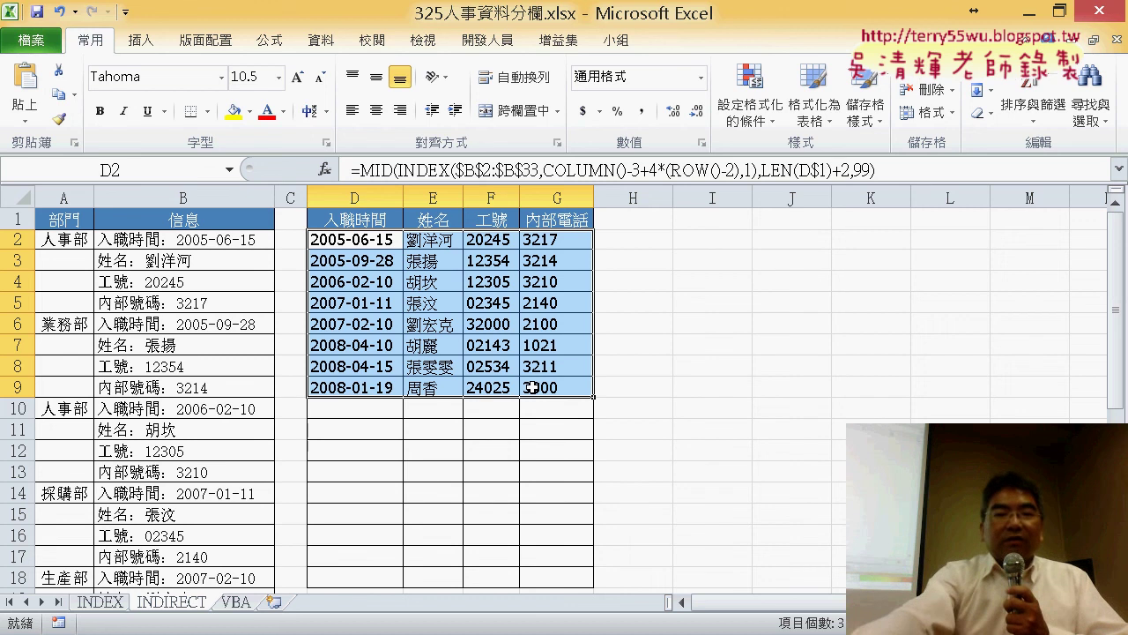
key(Delete)
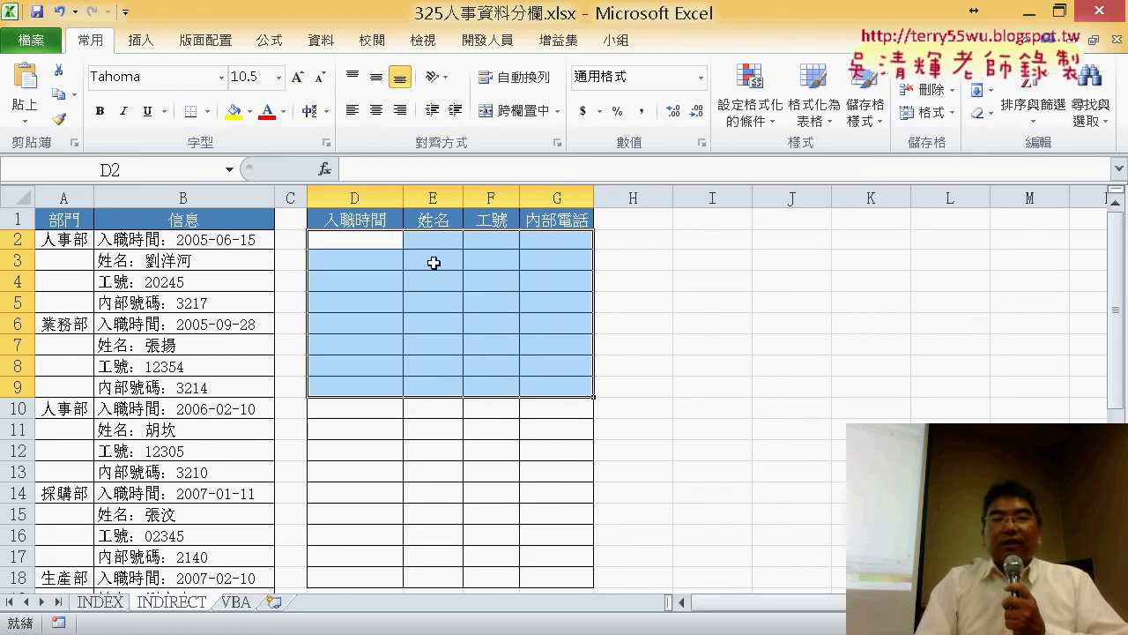
click(363, 240)
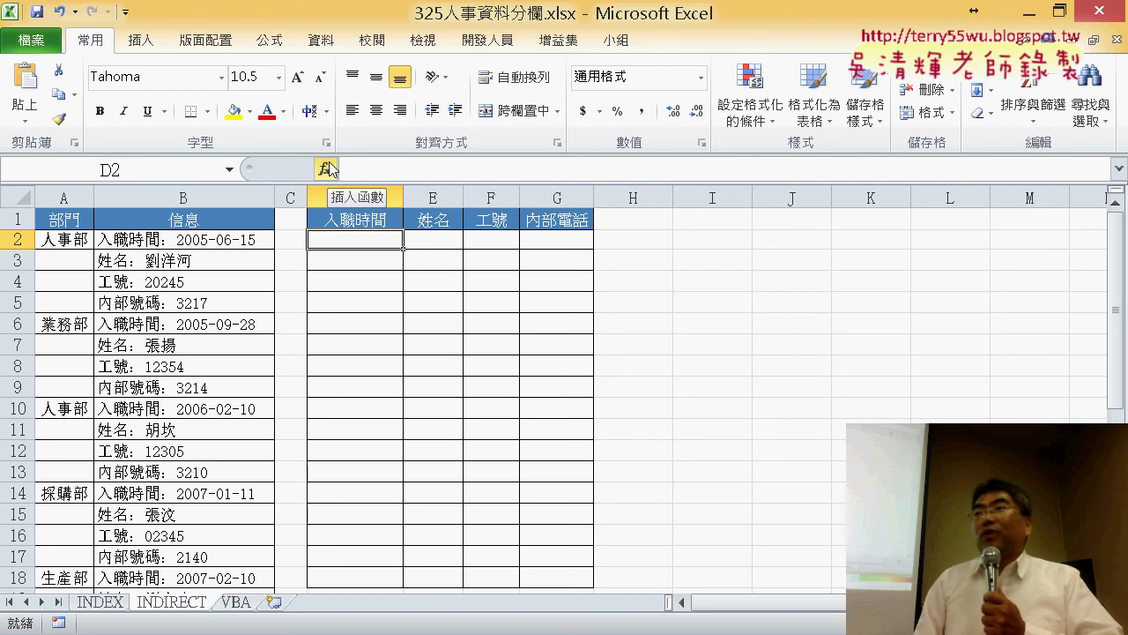
Insert the INDIRECT function into D2 from the 檢視與參照 category.
click(326, 168)
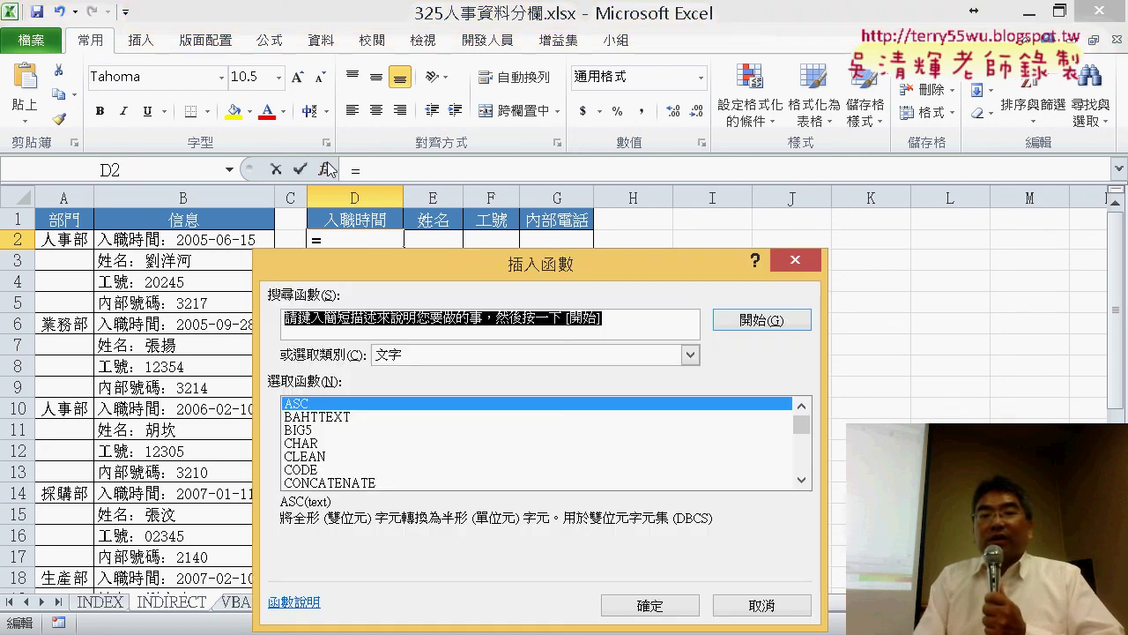
drag(591, 251, 750, 71)
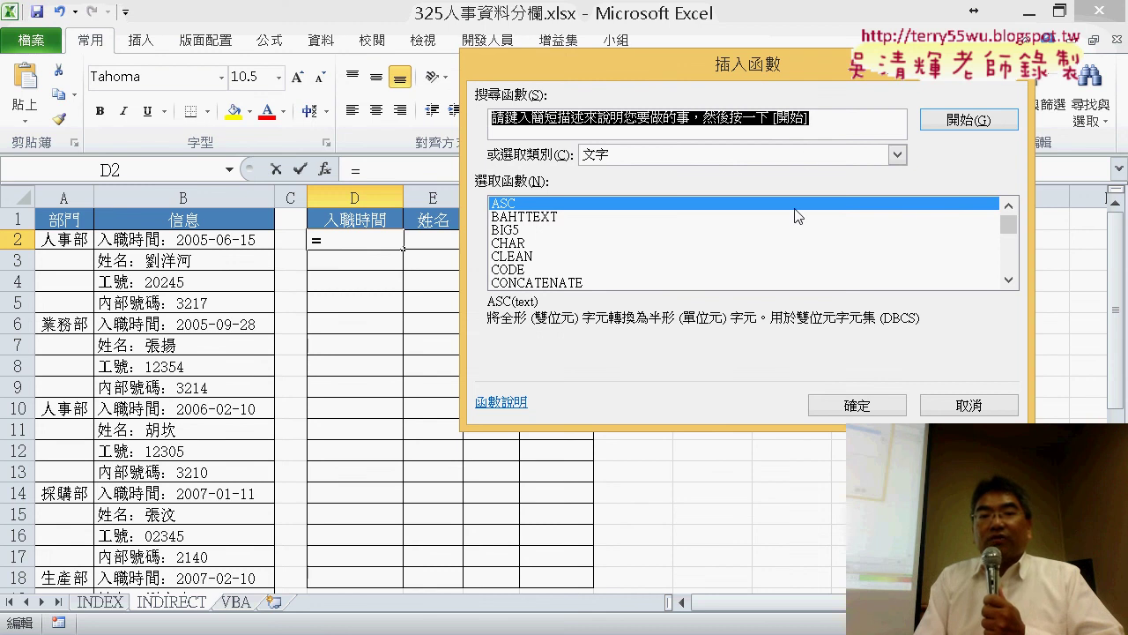
click(797, 159)
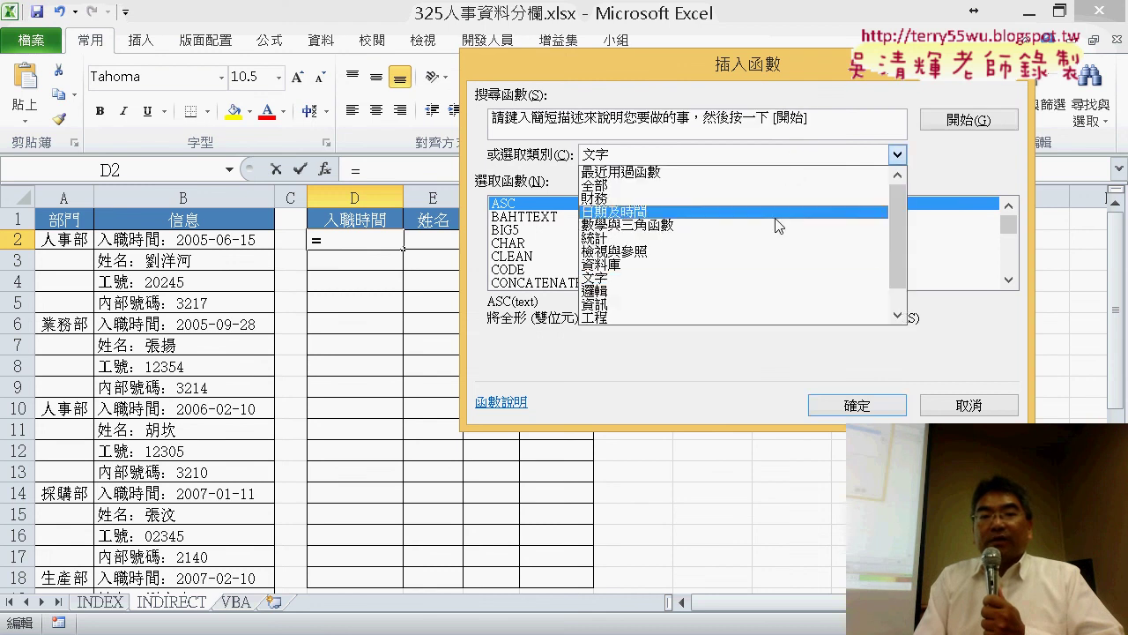
click(796, 259)
drag(1014, 230, 1013, 252)
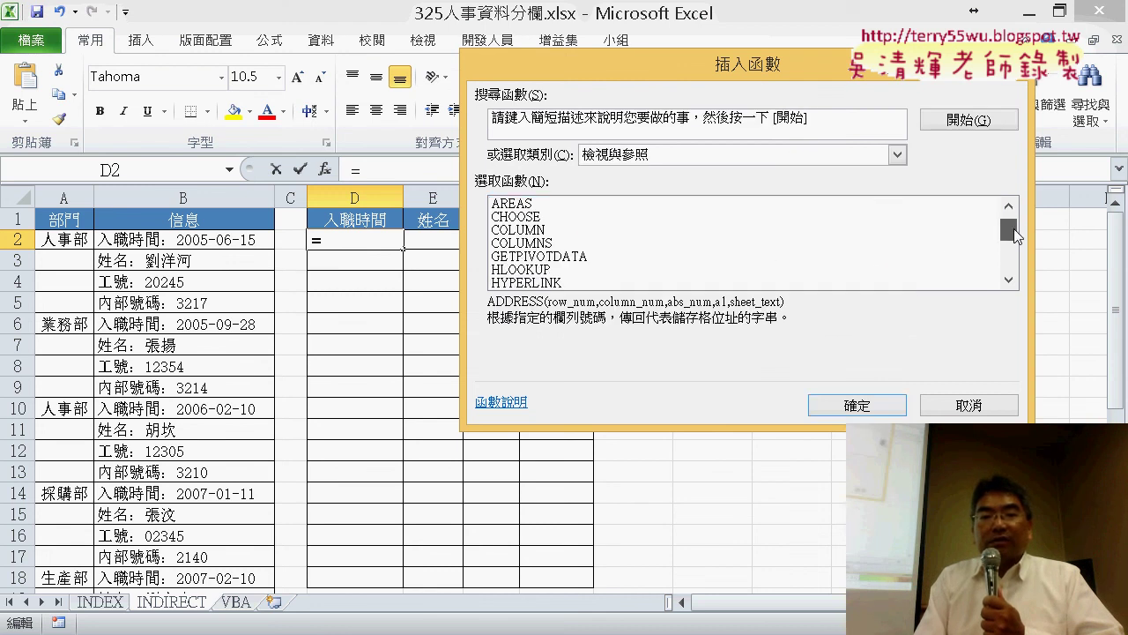
click(575, 233)
double_click(575, 232)
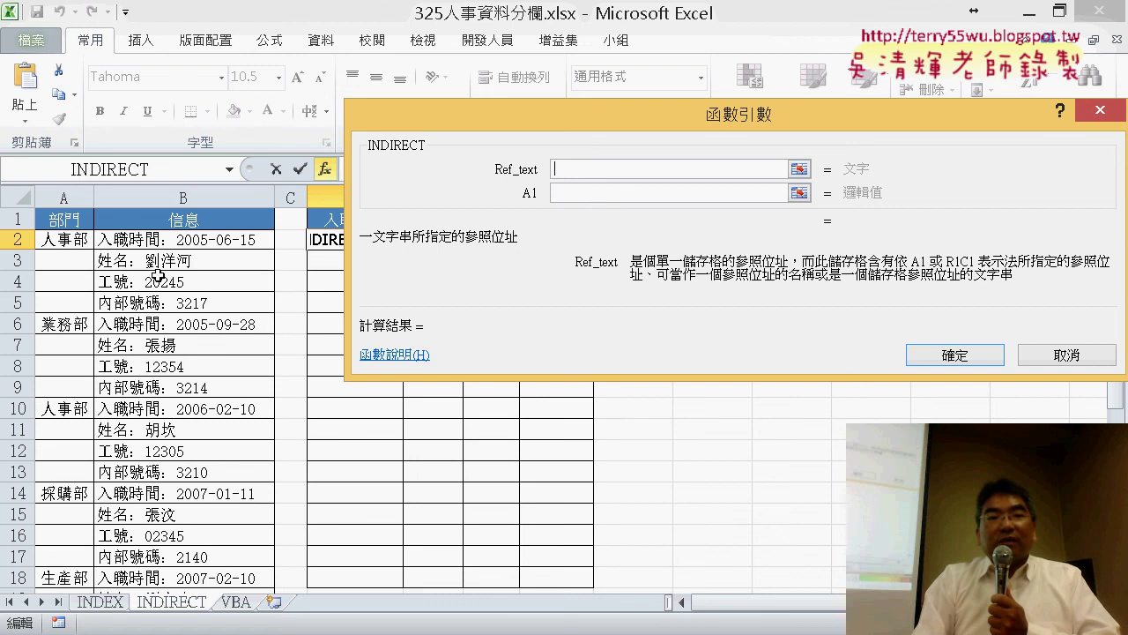
Enter "B2" as Ref_text so D2 holds =INDIRECT("B2"), then widen column D.
click(168, 241)
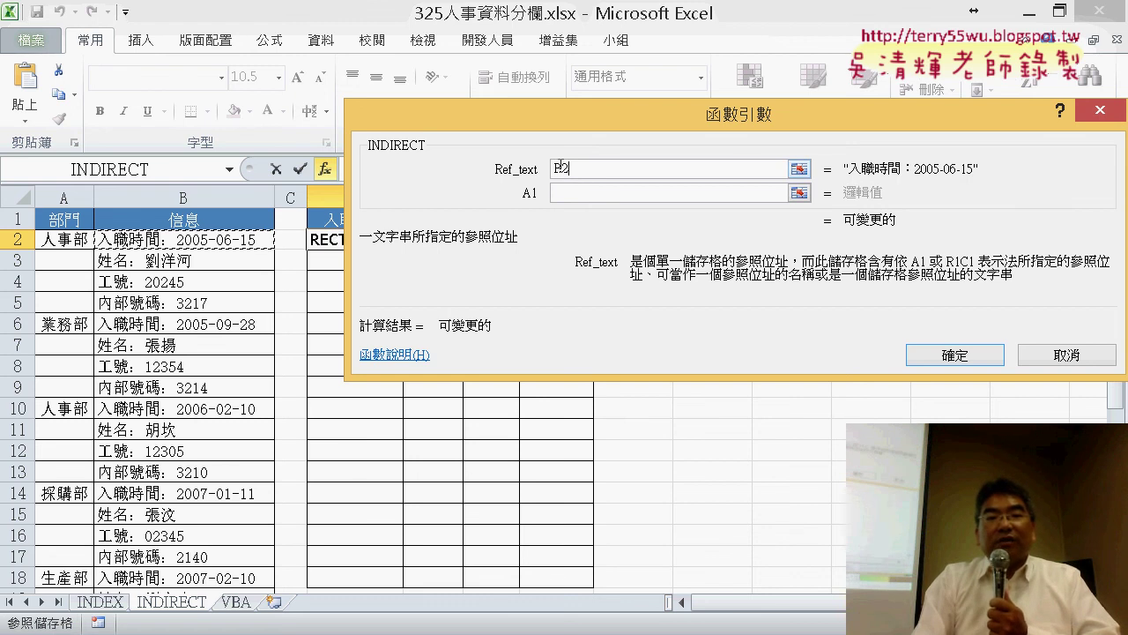
click(747, 166)
key(Home)
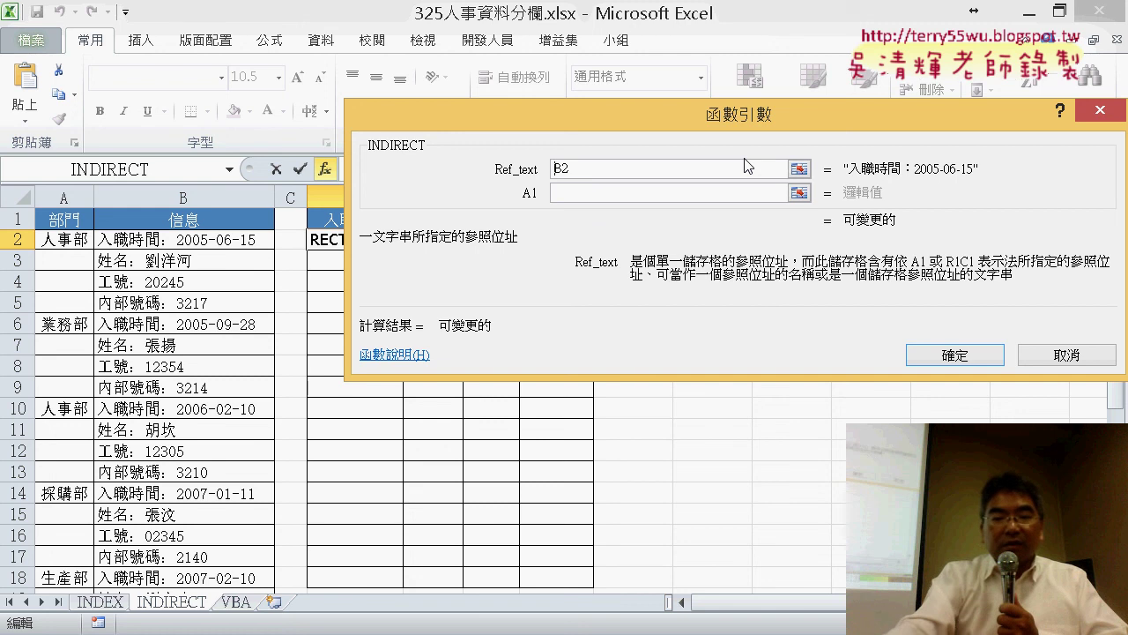
text("B2)
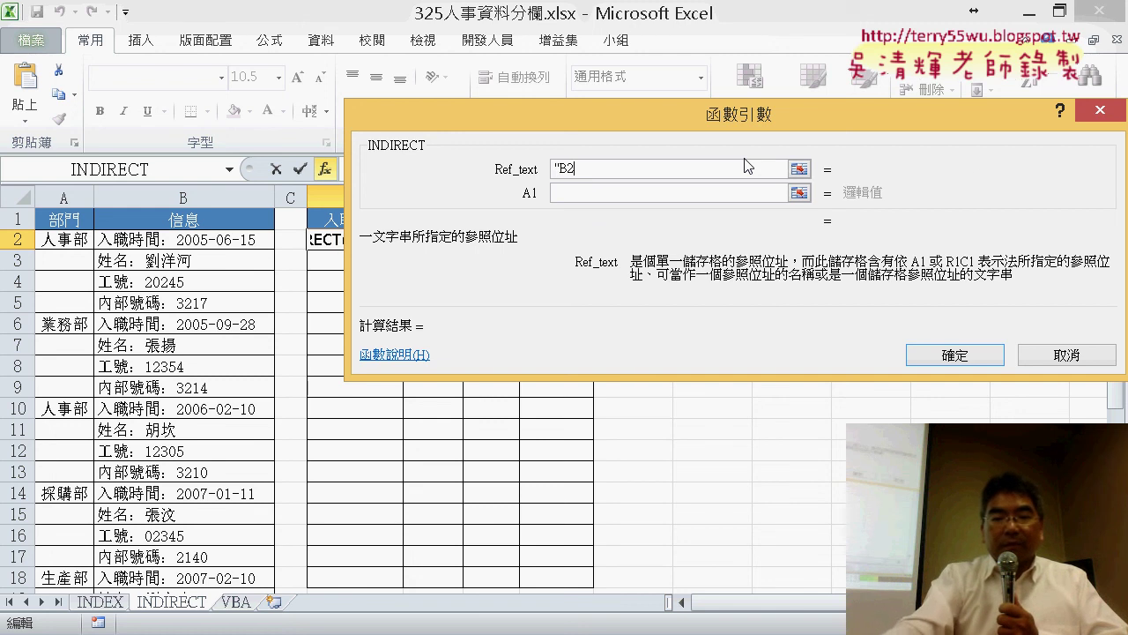
text(")
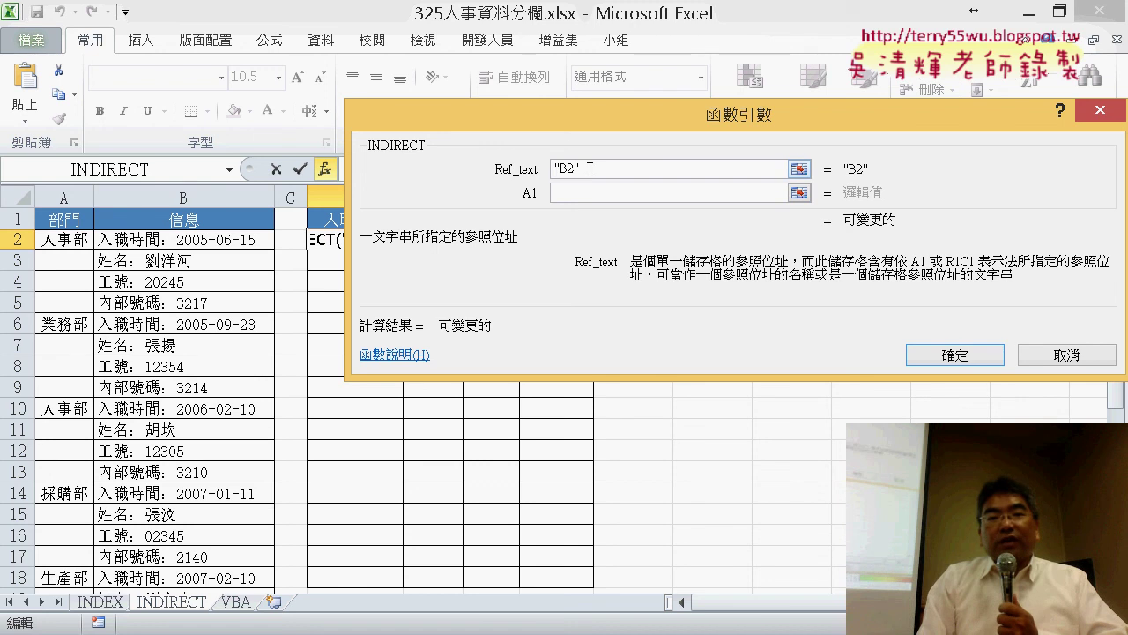
drag(570, 125, 580, 282)
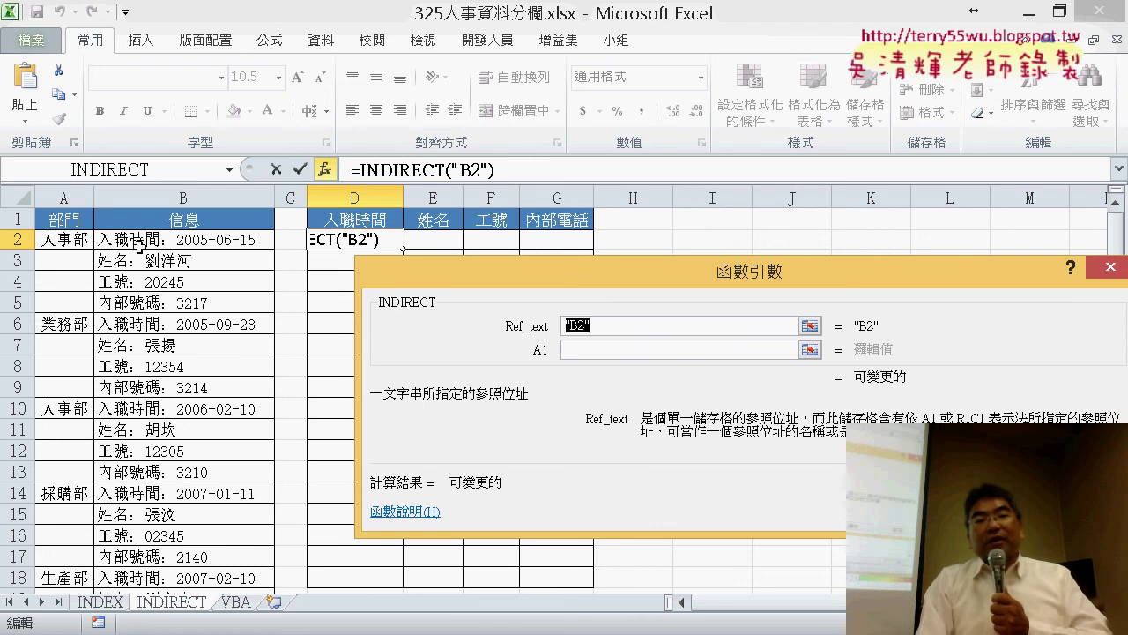
key(Return)
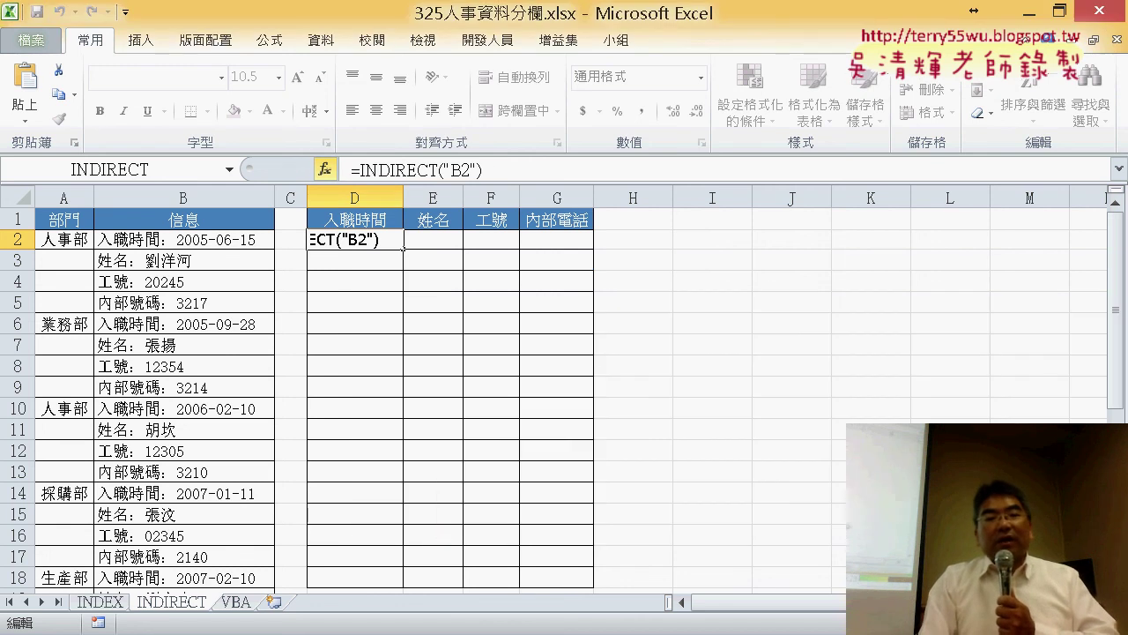
drag(402, 199, 489, 198)
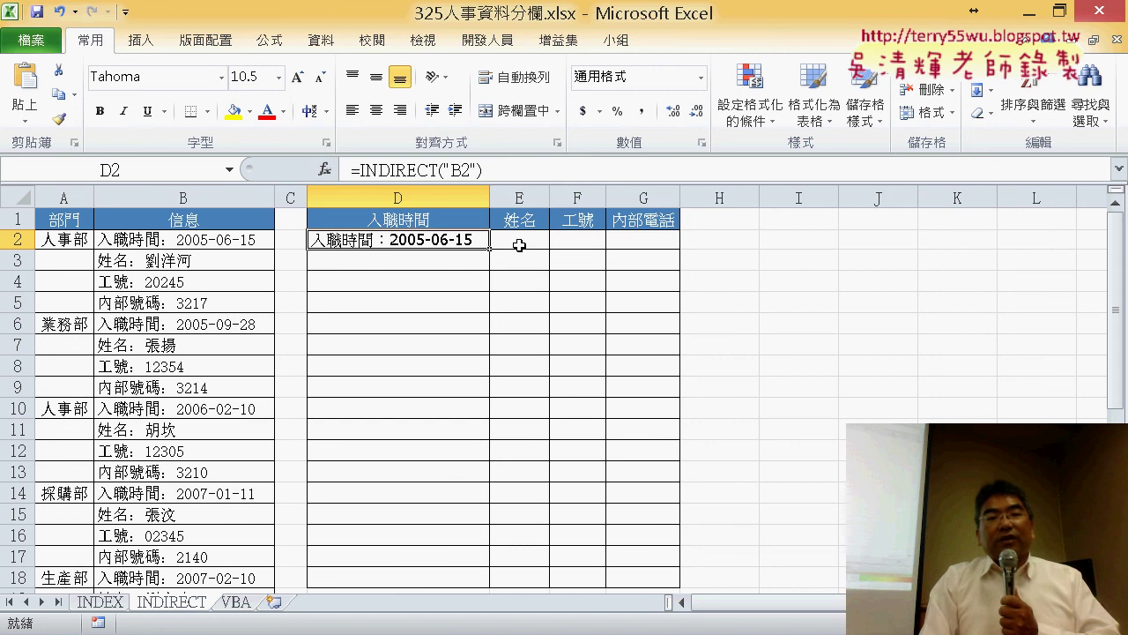
click(224, 265)
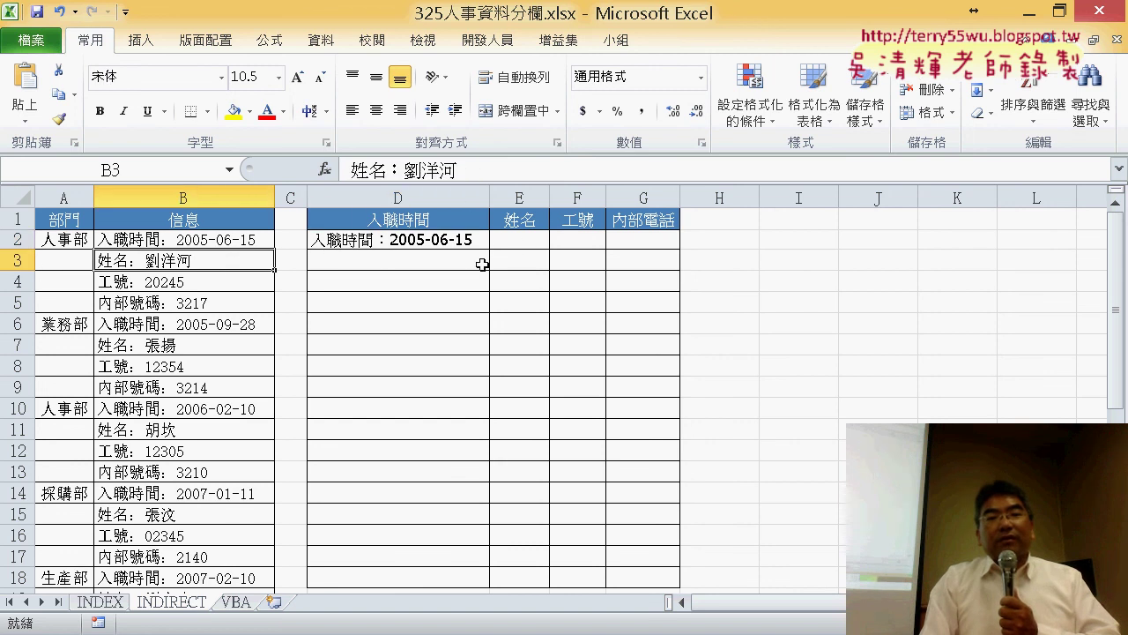
click(524, 234)
click(420, 239)
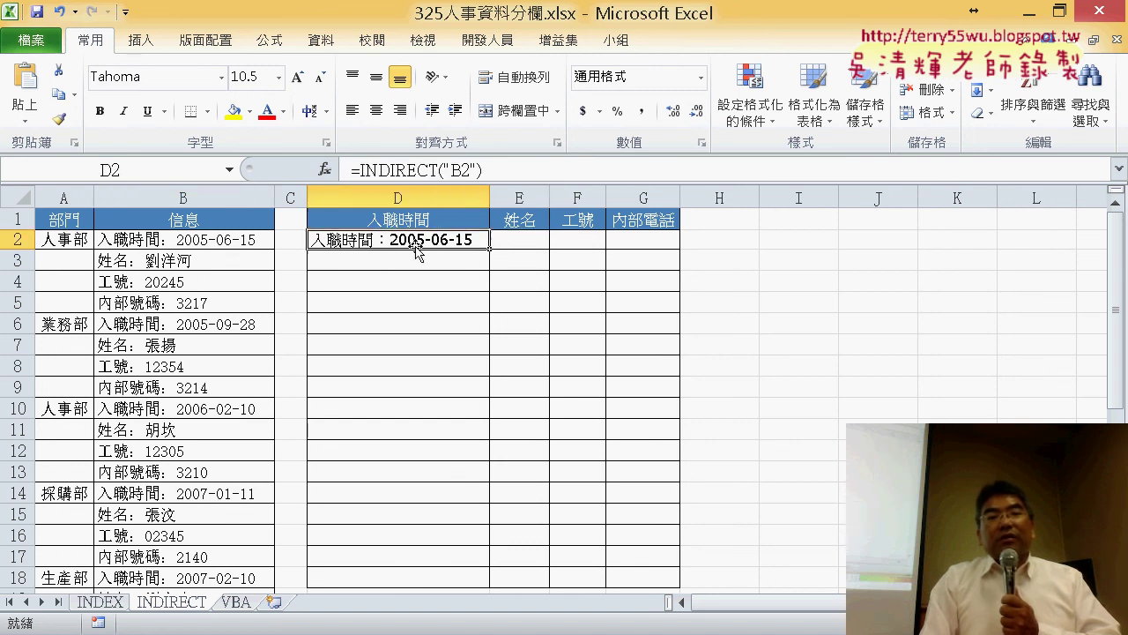
click(498, 242)
click(579, 238)
click(641, 238)
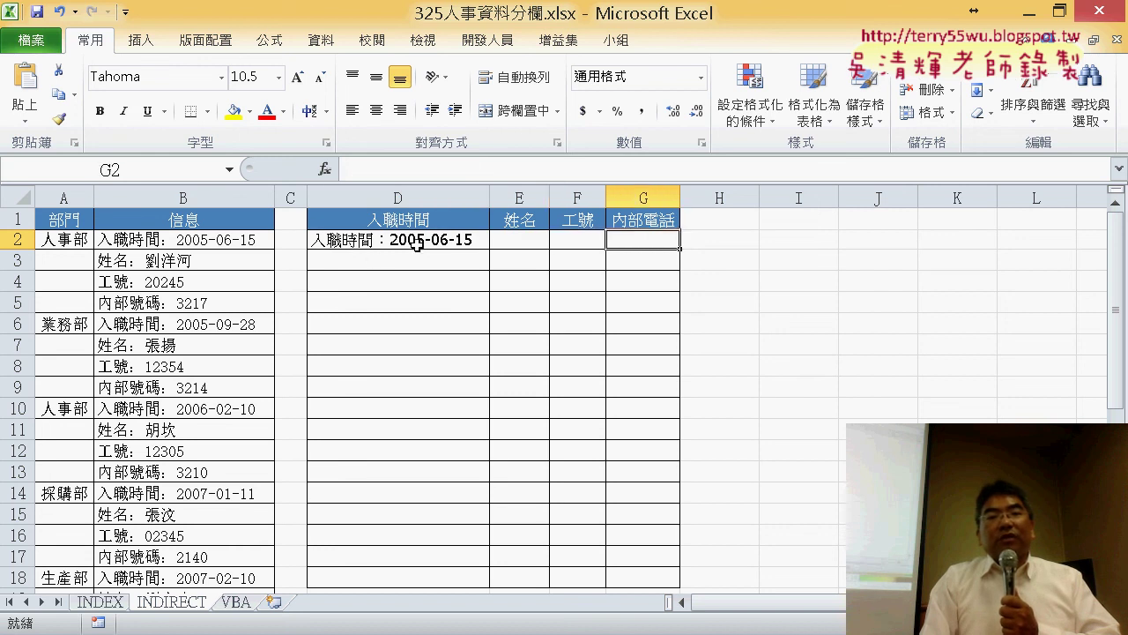
click(376, 260)
click(525, 262)
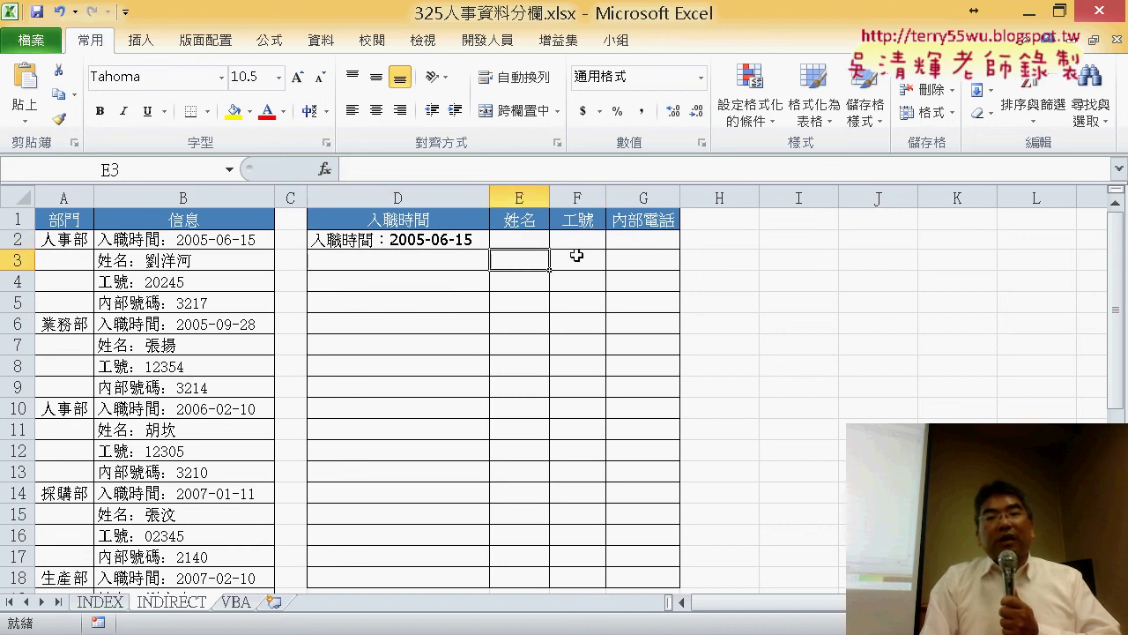
click(576, 255)
click(623, 257)
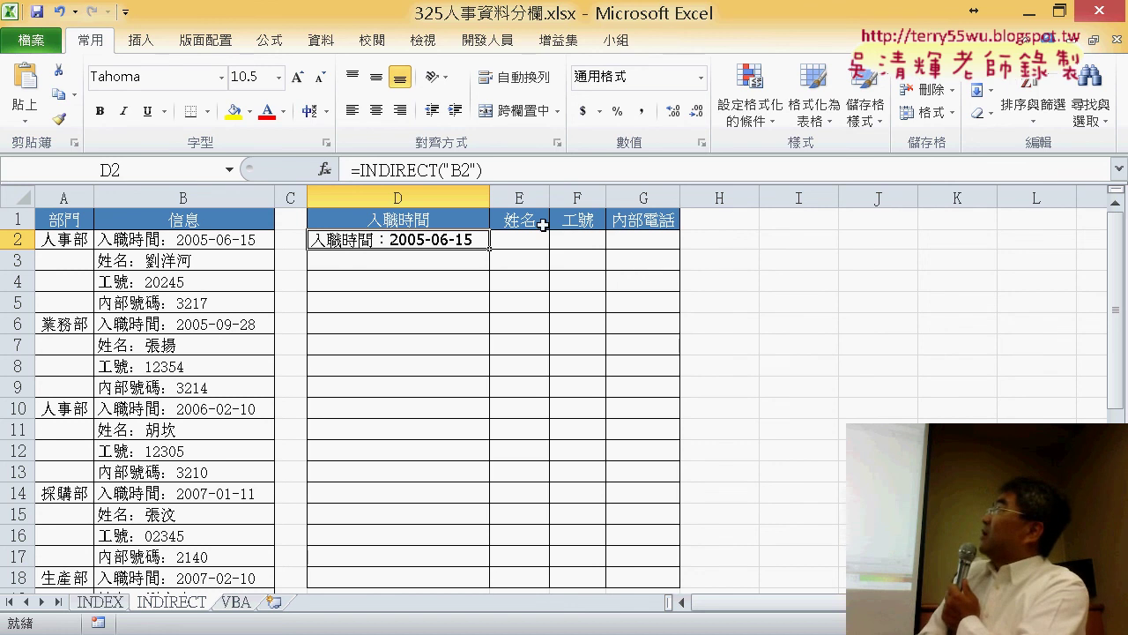
Inspect the D2 formula in the formula bar and exit editing without changes.
click(467, 168)
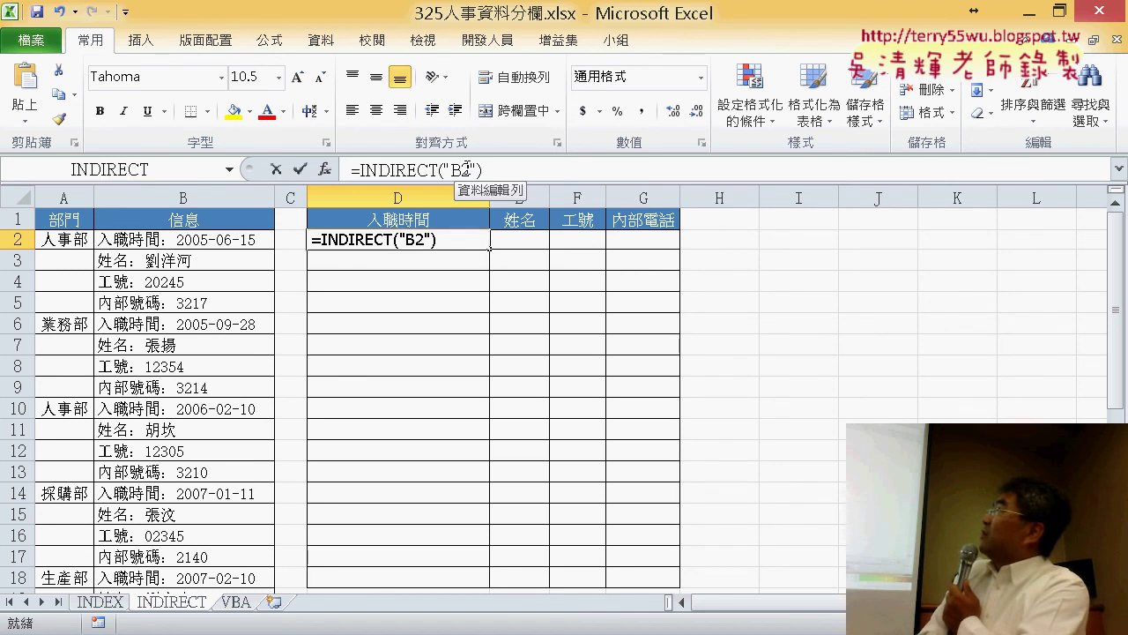
click(465, 167)
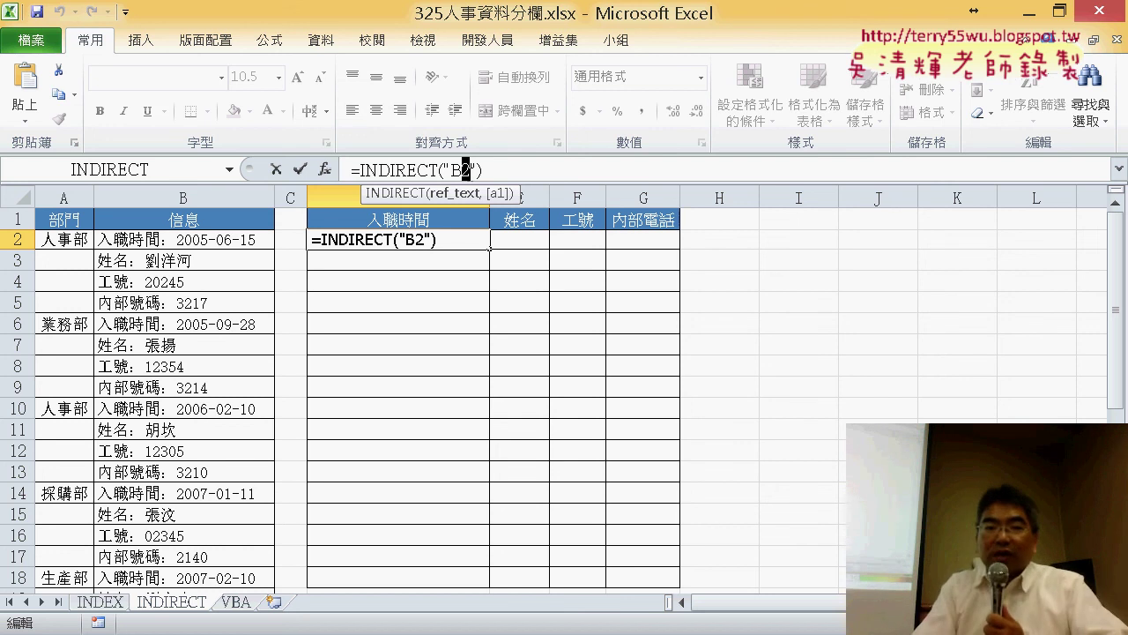
click(276, 169)
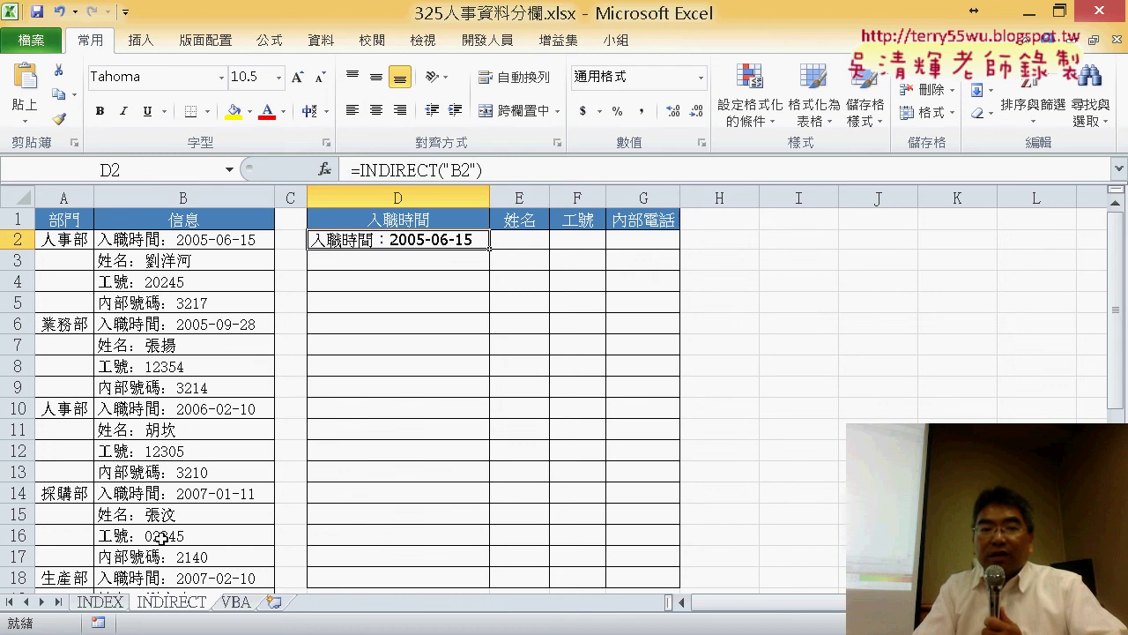
Go to the INDEX sheet and select D2 to view its MID-and-INDEX formula.
click(106, 603)
click(169, 603)
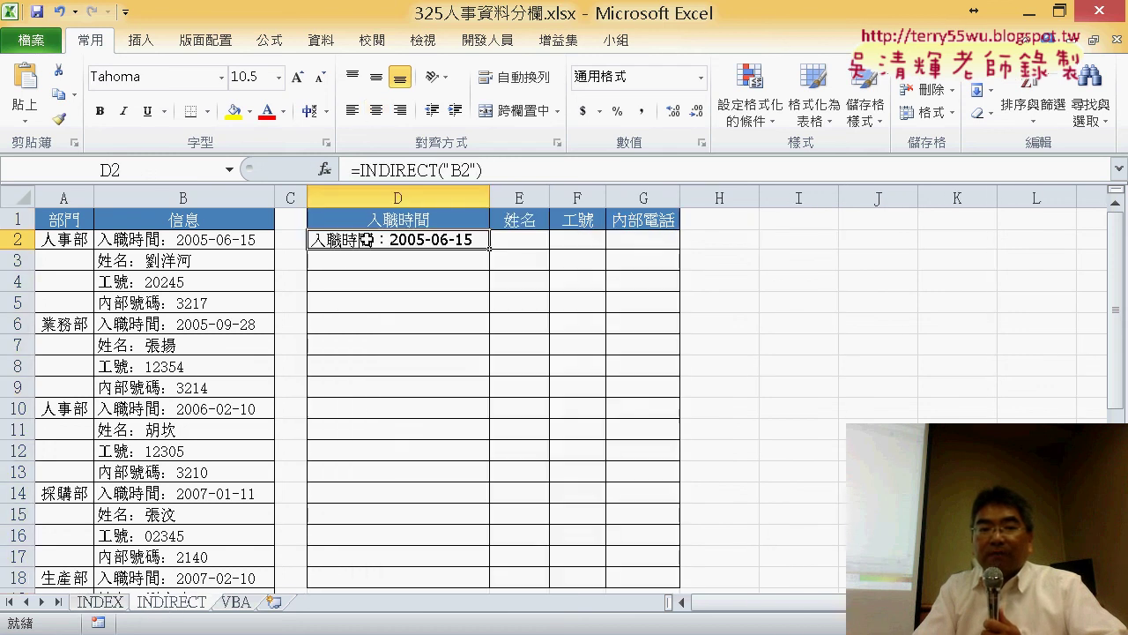
click(106, 603)
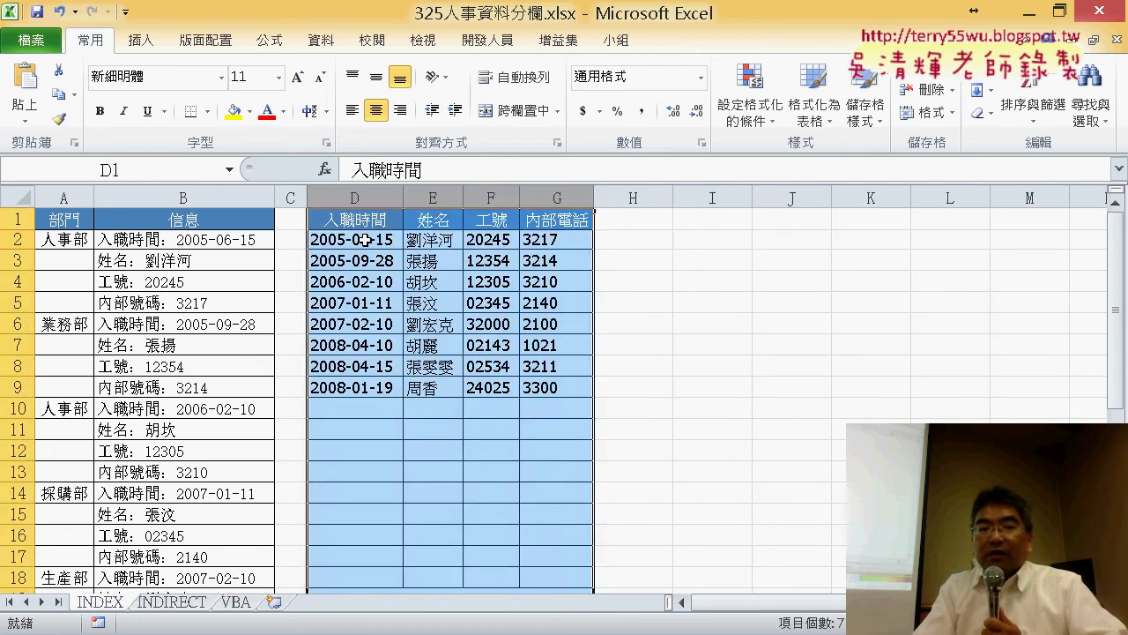
click(364, 240)
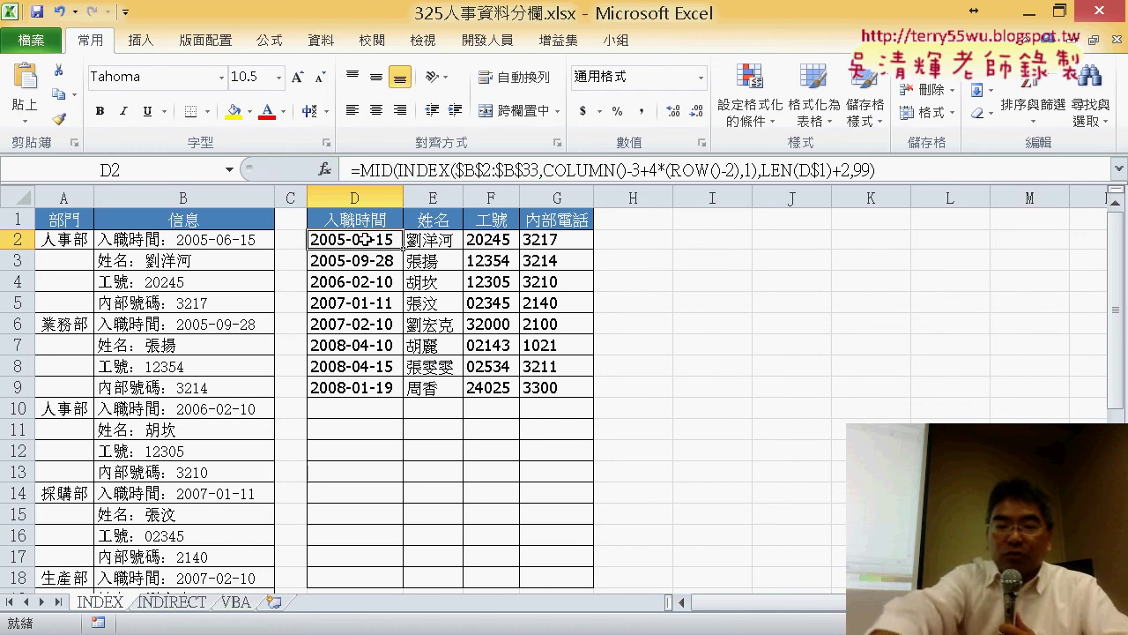